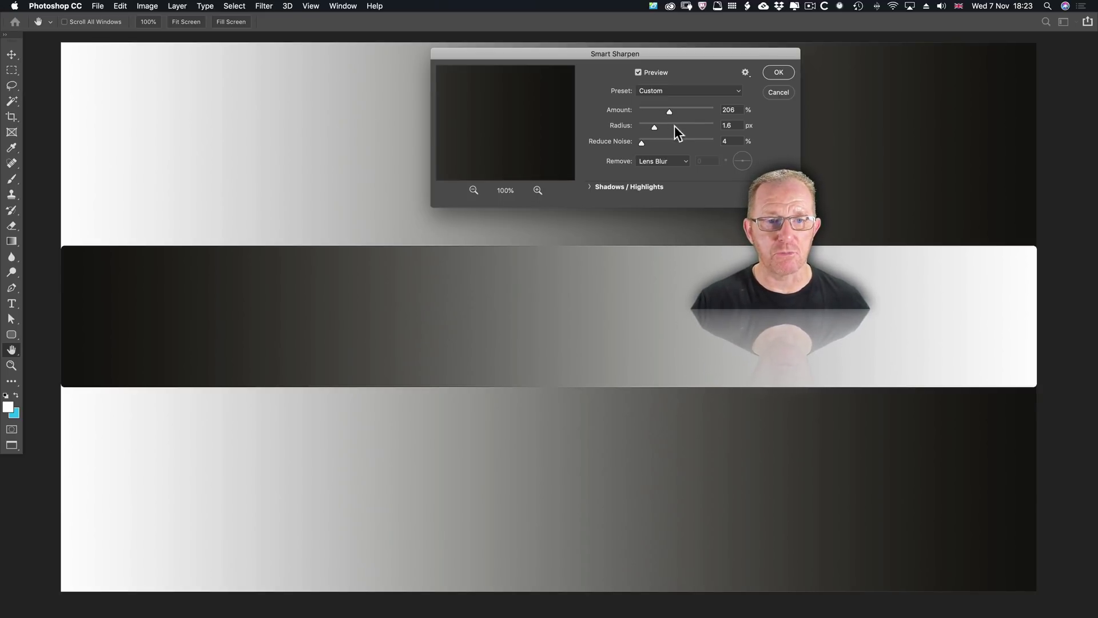
Try Smart Sharpen with the Amount at 500% and the Radius at 64 px, and discard it
scroll(701, 128, down, 1)
drag(671, 111, 717, 124)
scroll(667, 123, right, 1)
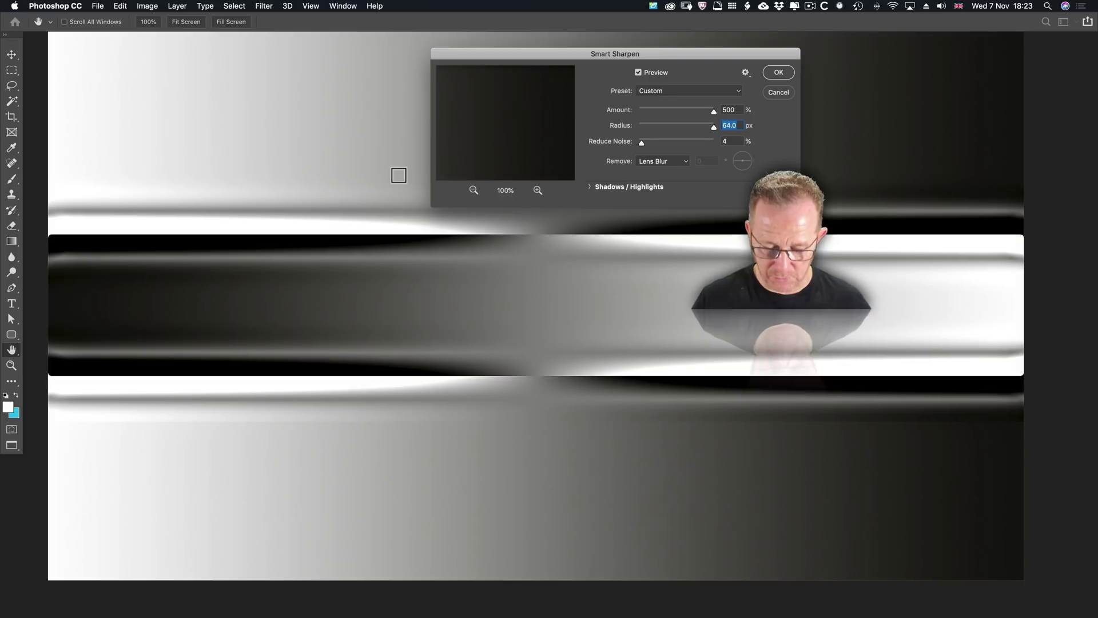
key(ctrl+0)
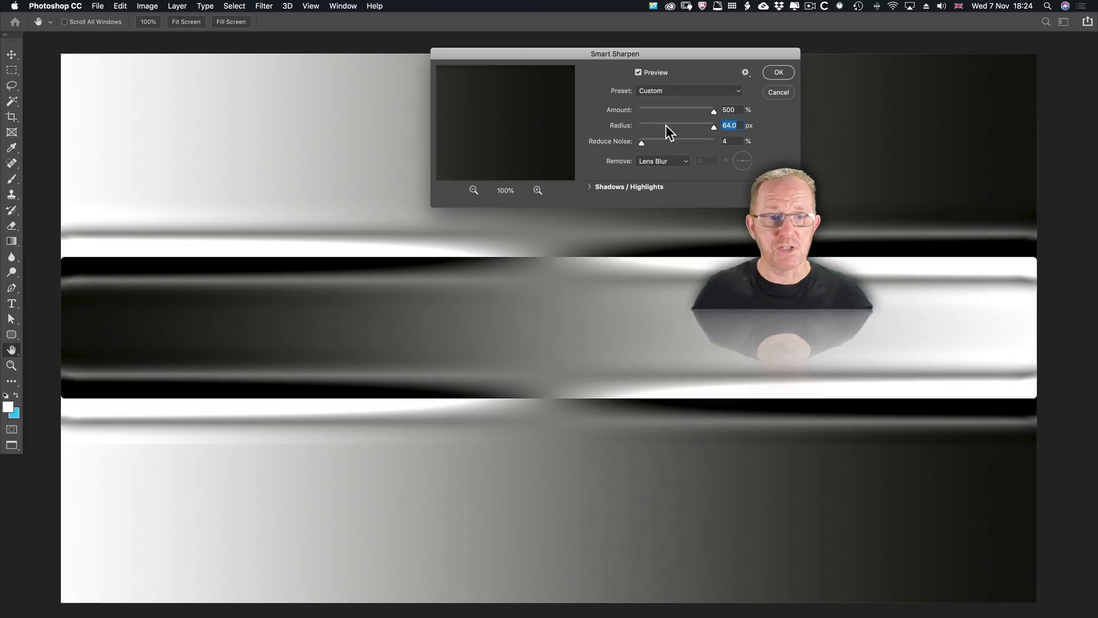
click(779, 94)
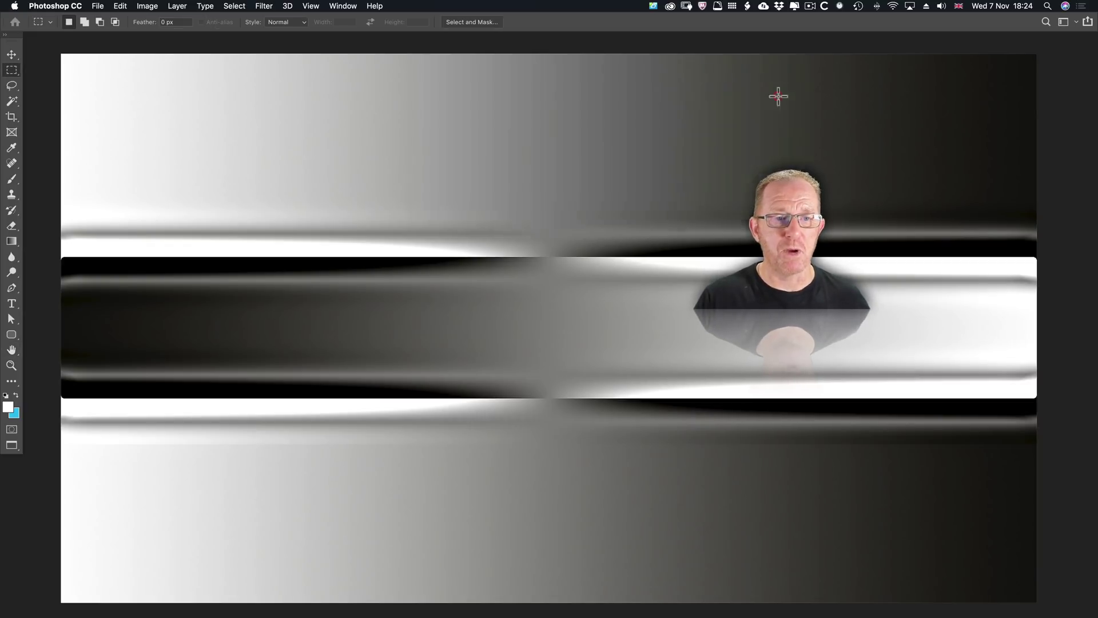
Start the Camera Raw Filter on the gradient image and set the Detail sharpening Amount to 150
click(264, 7)
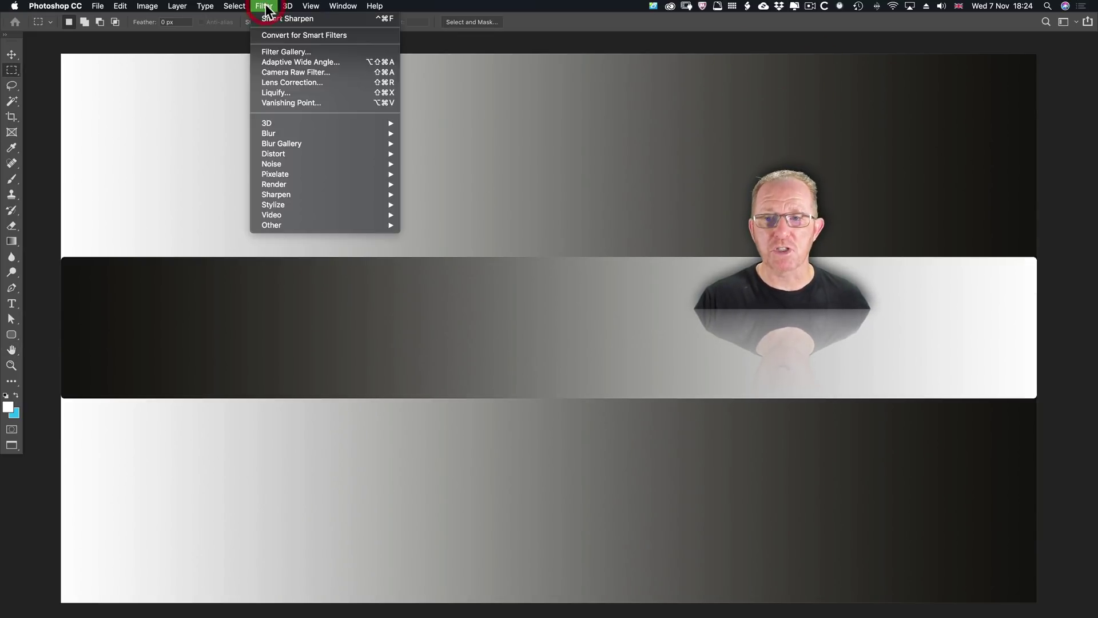
click(280, 72)
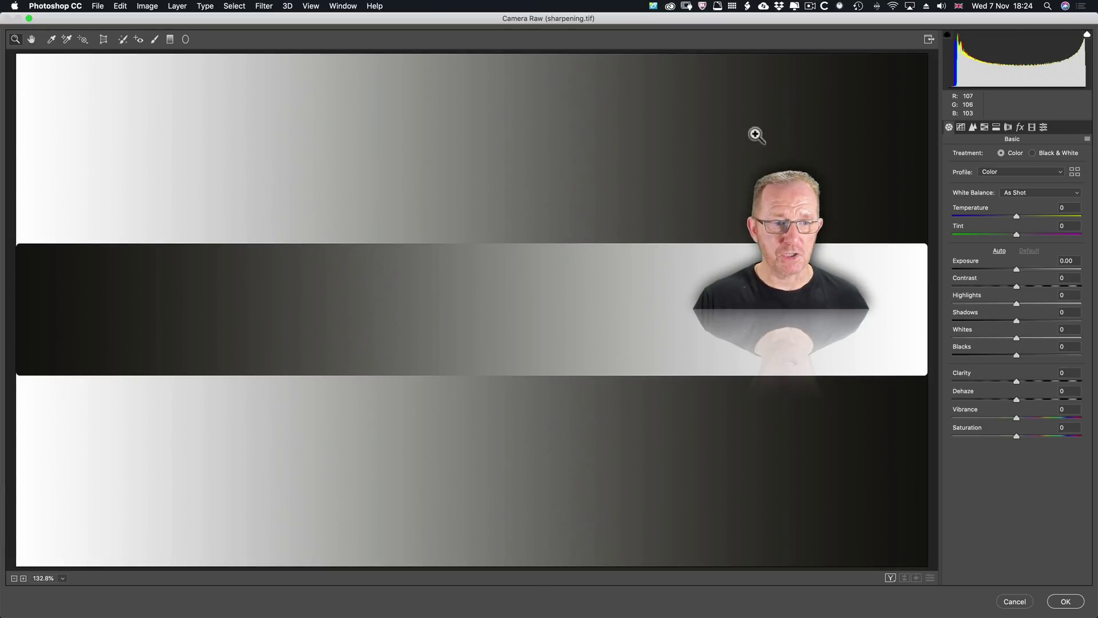
click(973, 128)
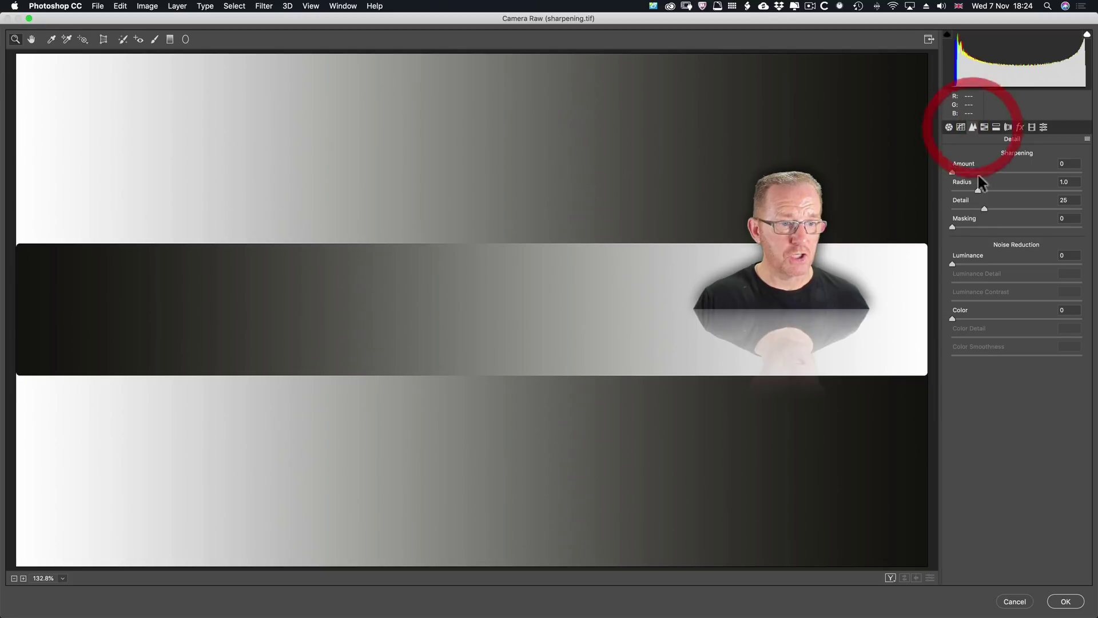
key(Tab)
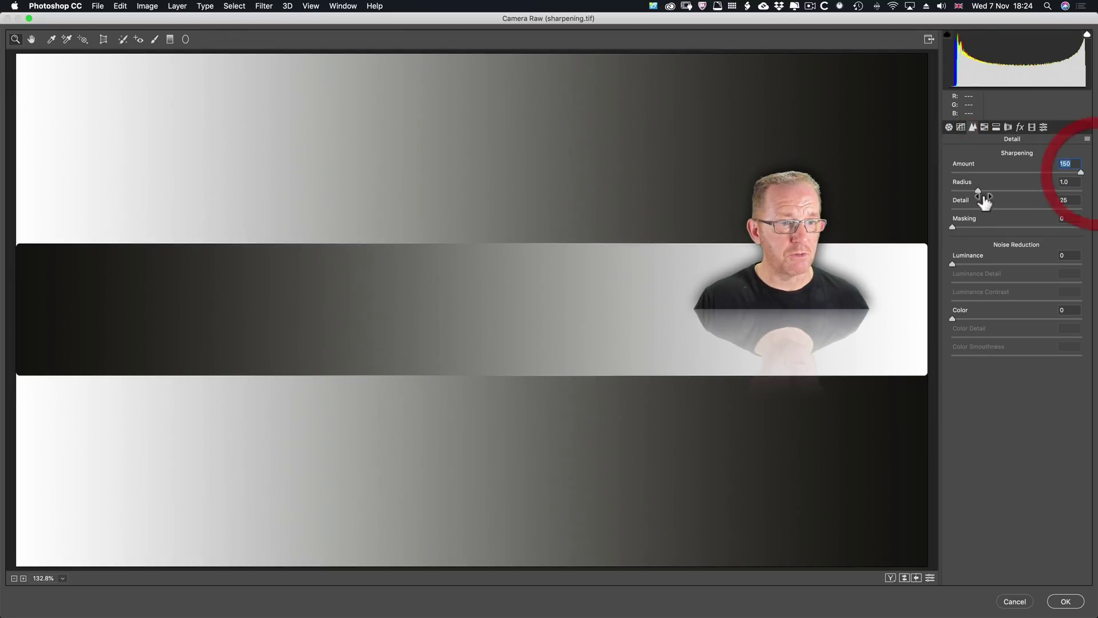
Set the sharpening Radius to 3.0 and Detail to 100, with Masking at 0
key(Tab)
key(shift+Up)
key(shift+Up)
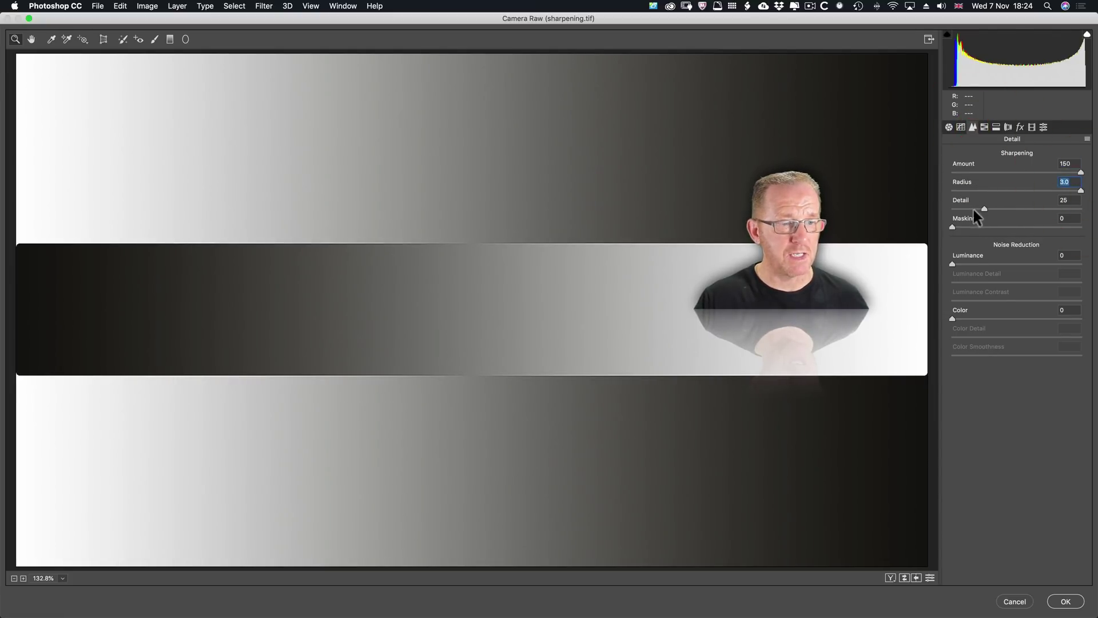
key(Tab)
key(shift+Up)
key(shift+Up)
key(shift+Up)
key(shift+Up)
key(shift+Up)
key(shift+Up)
key(shift+Up)
key(shift+Up)
drag(952, 226, 913, 232)
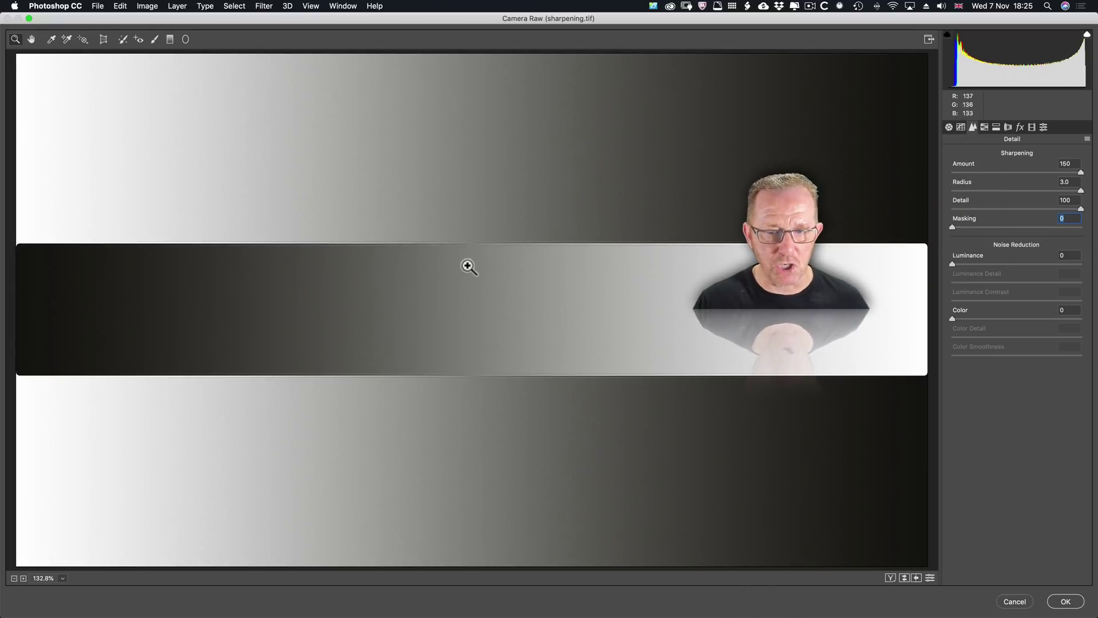
Set the Luminance noise reduction to 80 while inspecting the sharpened gradient edges at 200%
click(471, 247)
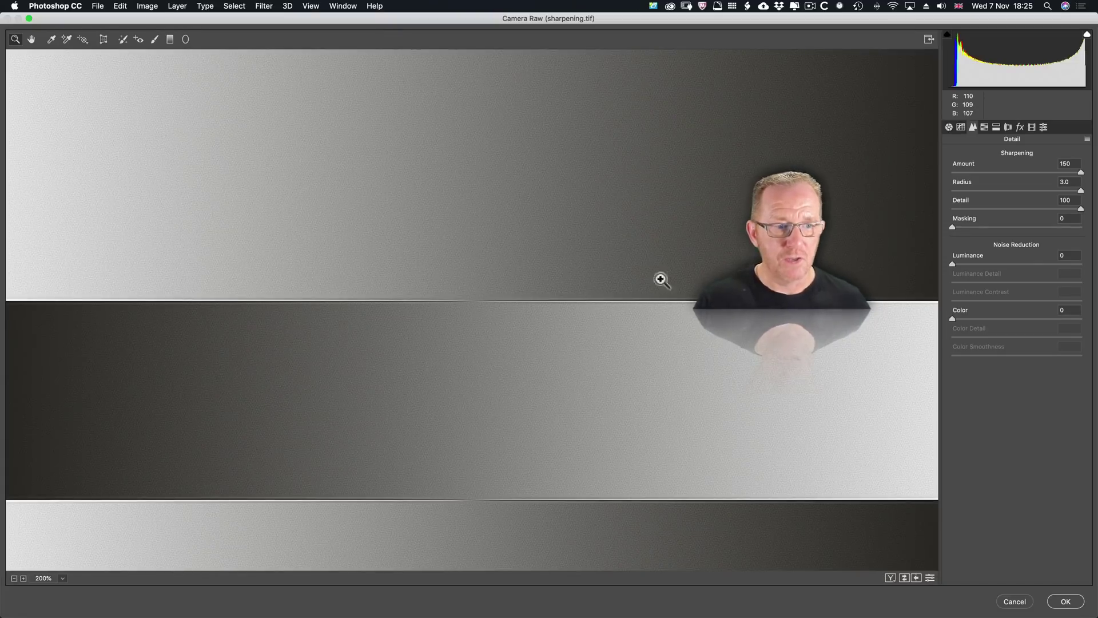
drag(952, 264, 972, 267)
drag(1041, 261, 1056, 263)
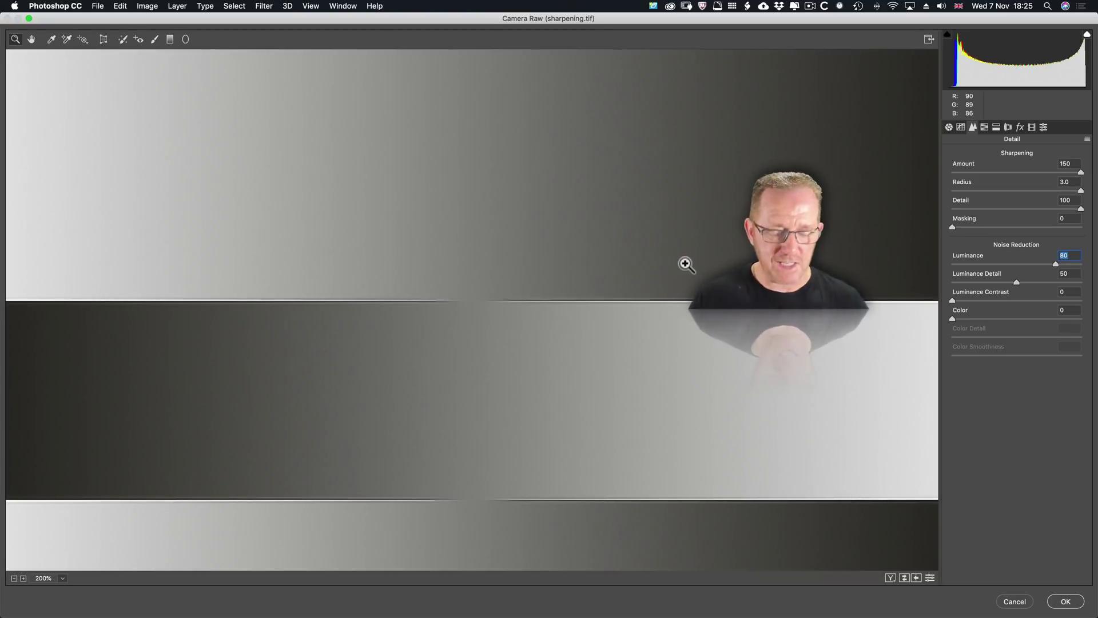
Switch to Adobe Lightroom Classic CC and reset the photo's Sharpening and Noise Reduction settings to their defaults
key(super+Tab)
key(super+Tab)
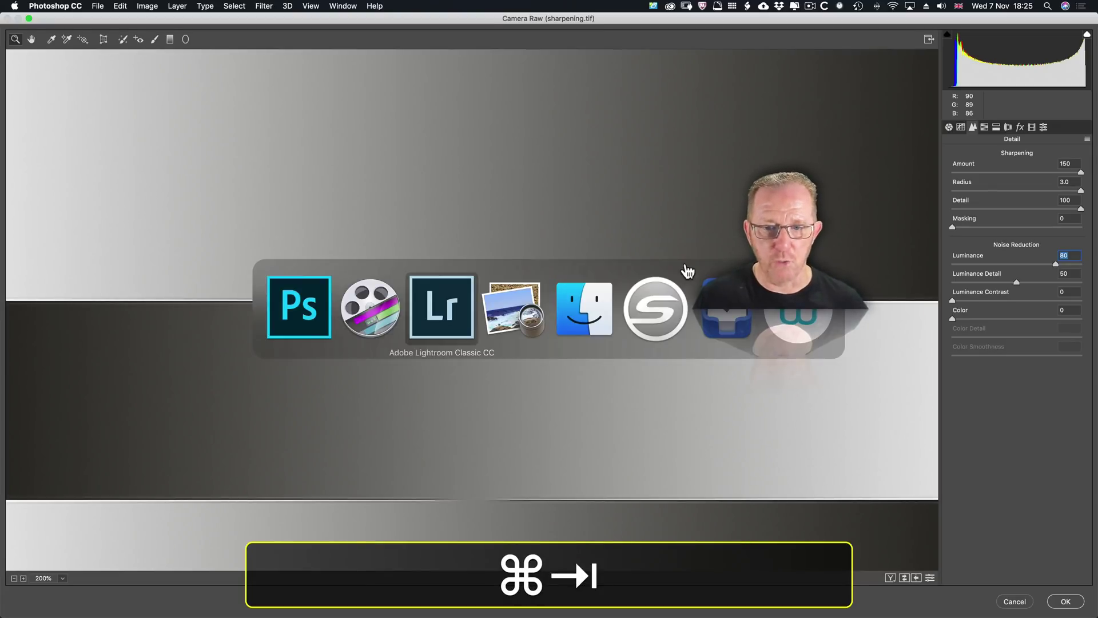
key(F8)
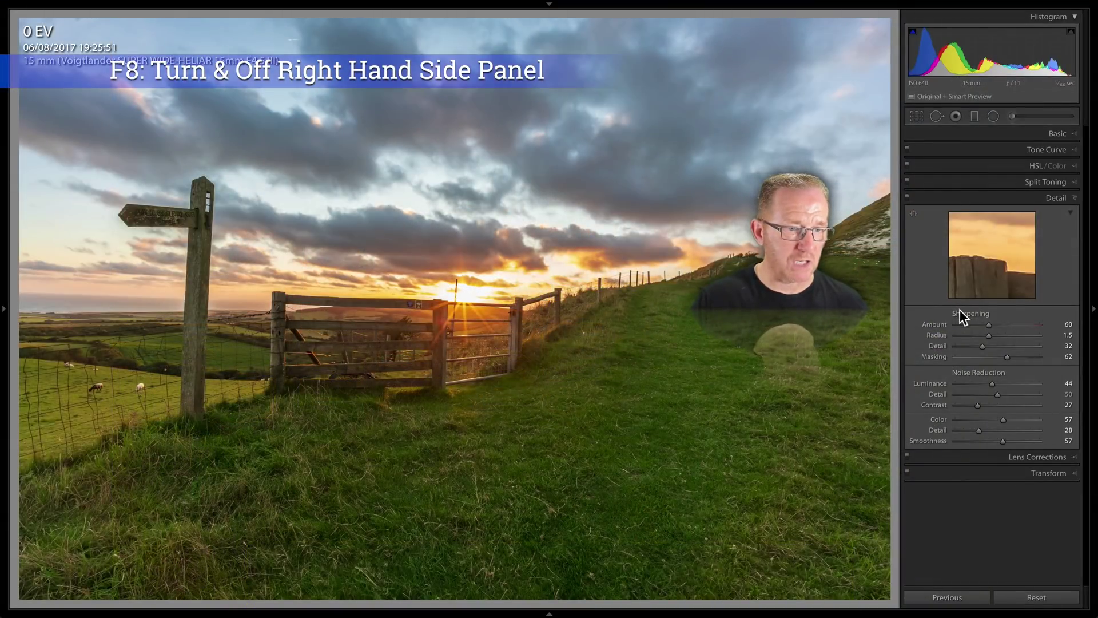
double_click(959, 312)
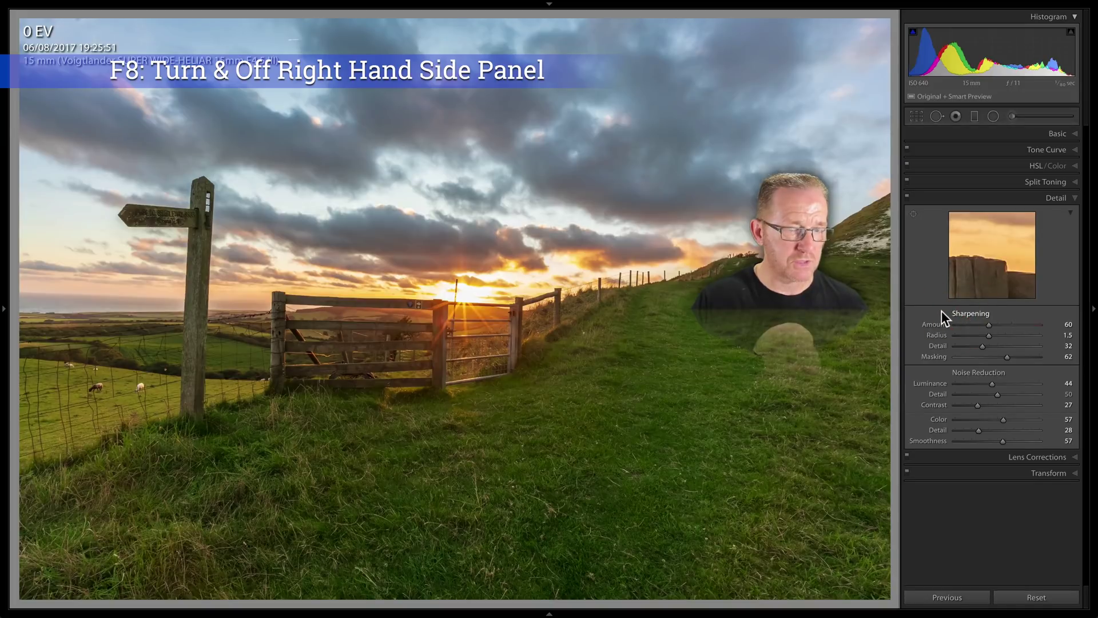
double_click(966, 372)
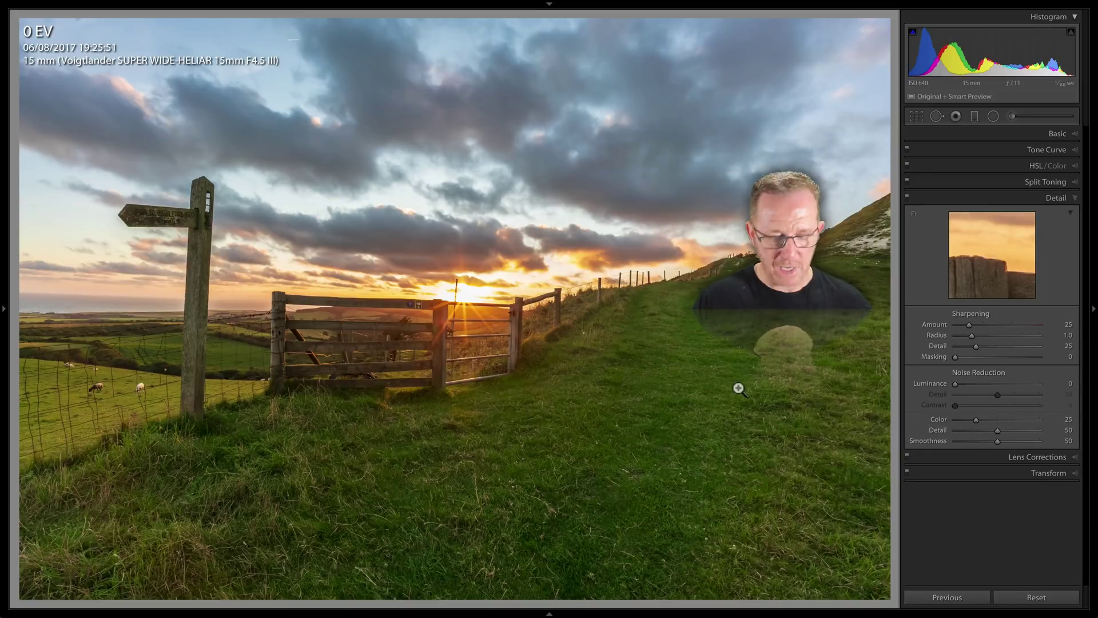
Show the Navigator and compare the signpost photo at the Fit, 1:1 and 2:1 zoom levels
key(F7)
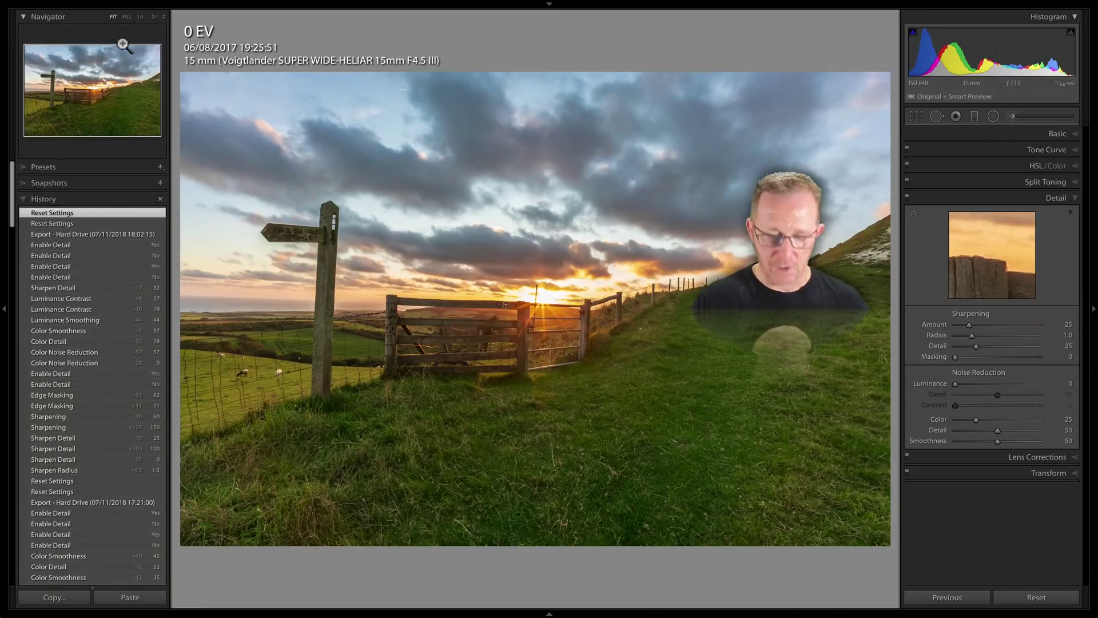
key(space)
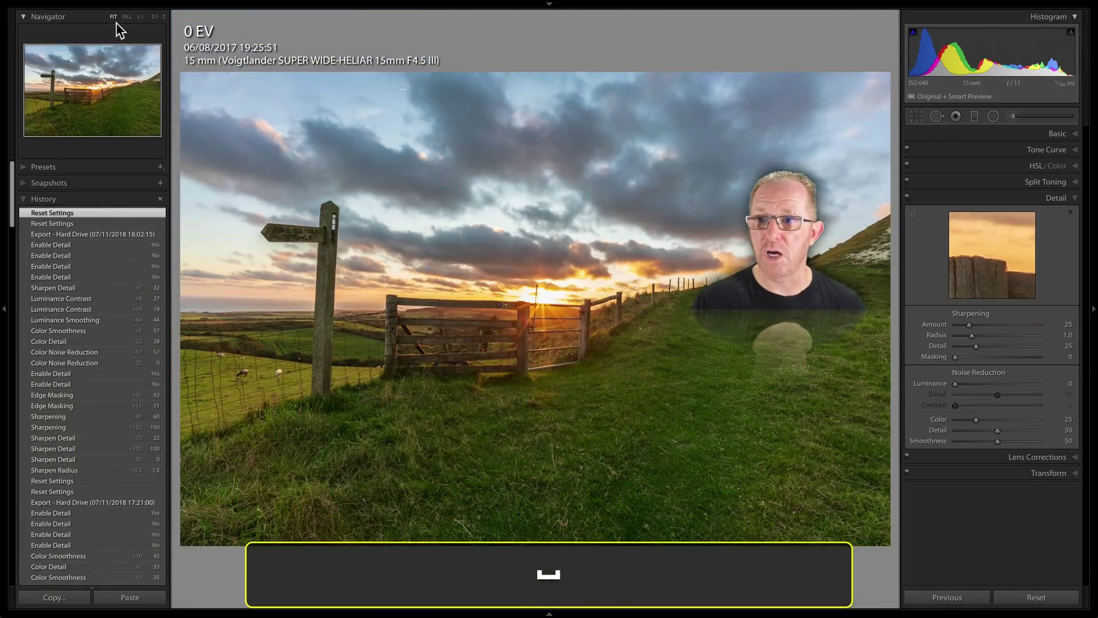
key(space)
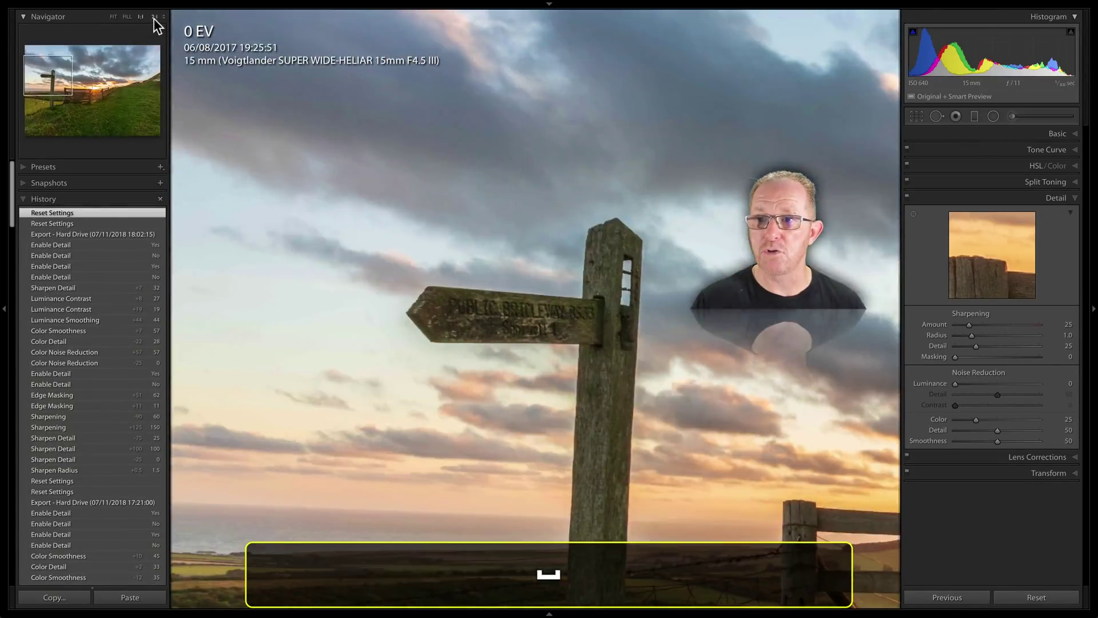
key(space)
key(space)
key(space)
key(space)
key(z)
key(z)
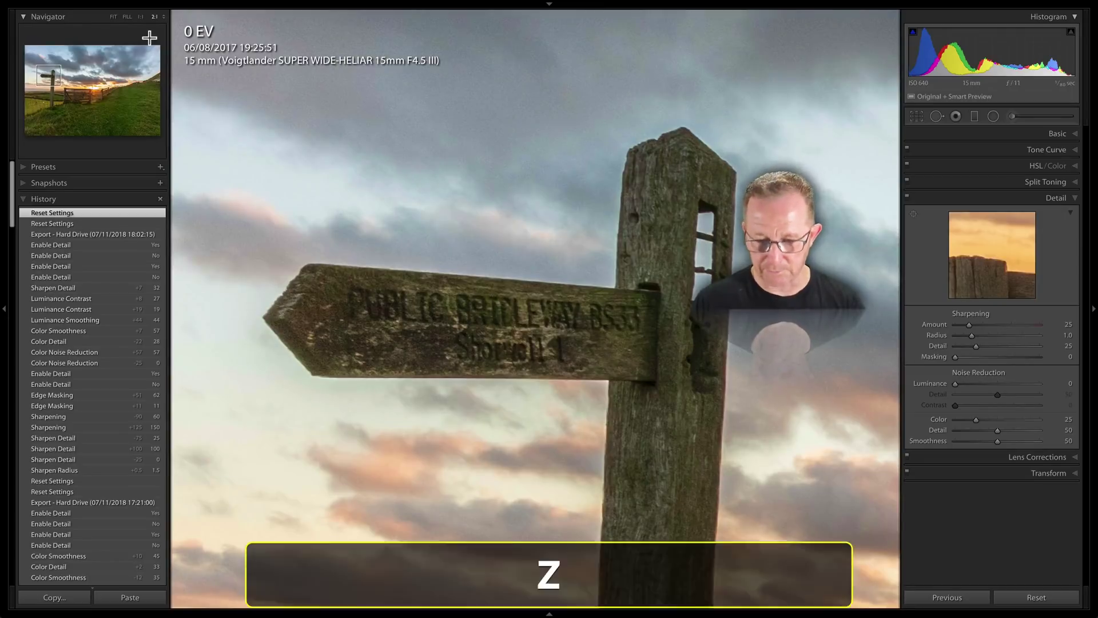
key(z)
Check the Detail preview's zoom ratios and sample areas of the photo in it, finishing on the horizon above the gate
right_click(968, 241)
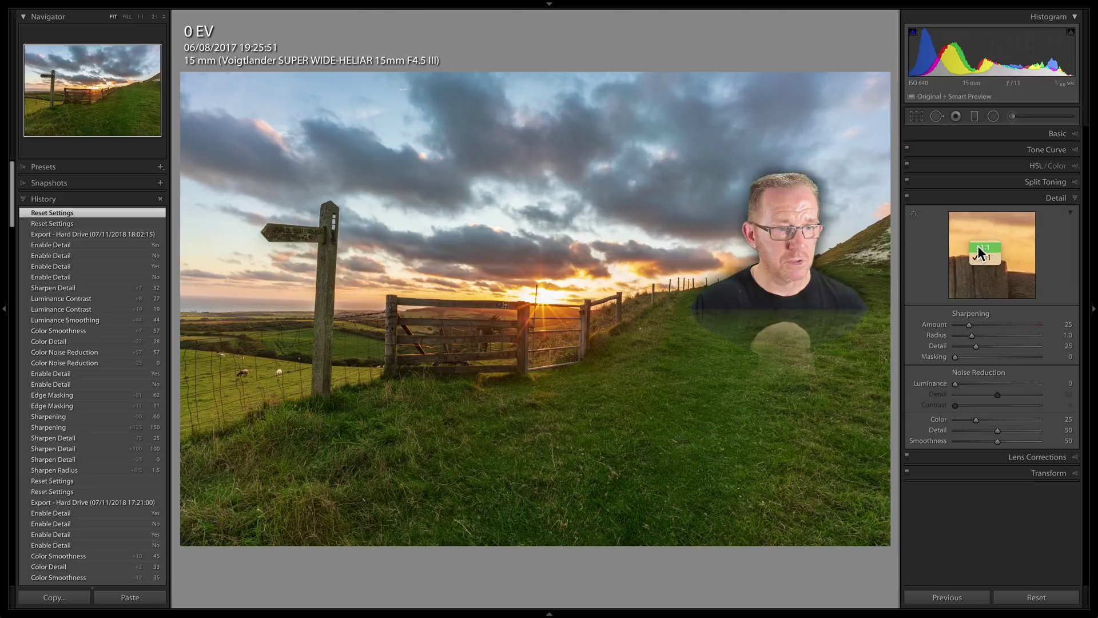
click(966, 237)
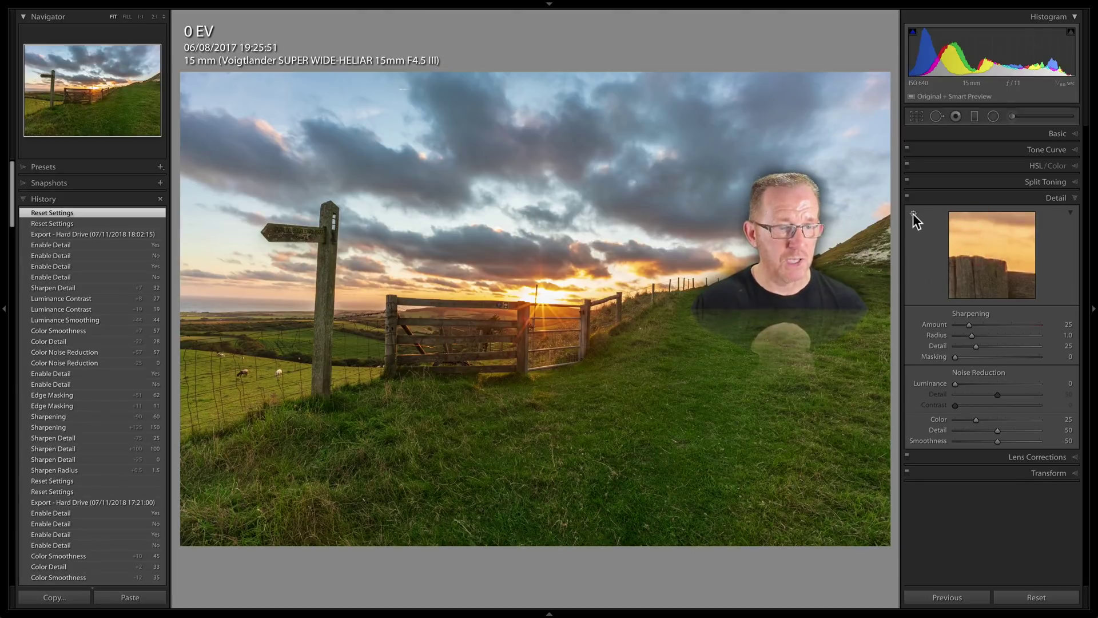
click(913, 214)
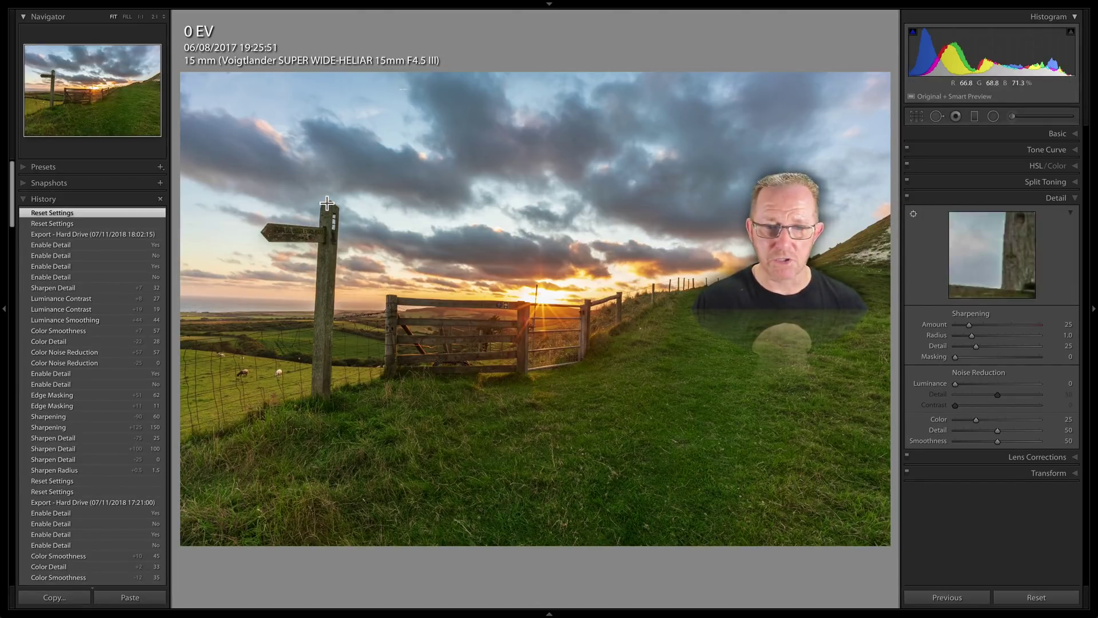
click(429, 297)
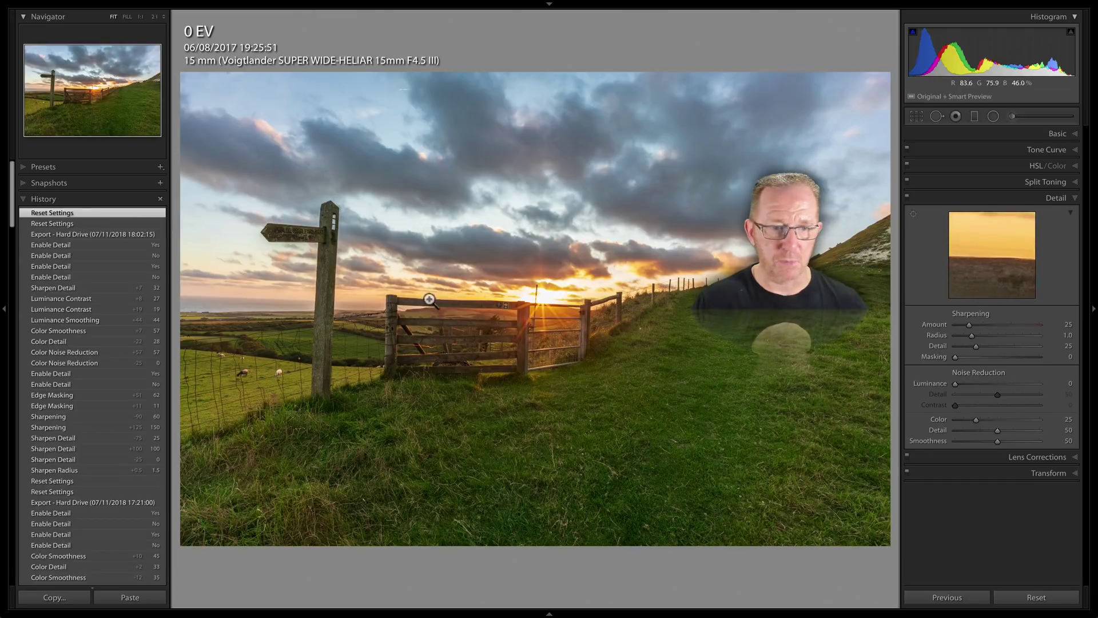
click(990, 252)
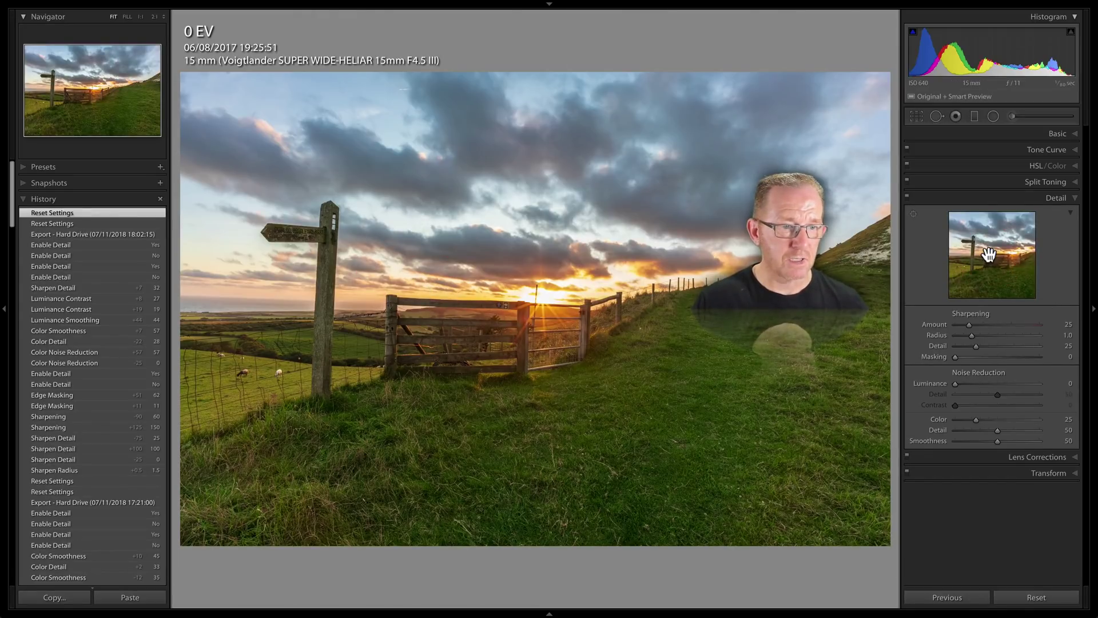
click(1024, 257)
mouse_move(1024, 252)
mouse_down()
mouse_move(987, 242)
mouse_move(990, 284)
mouse_move(993, 254)
mouse_move(1030, 258)
mouse_up()
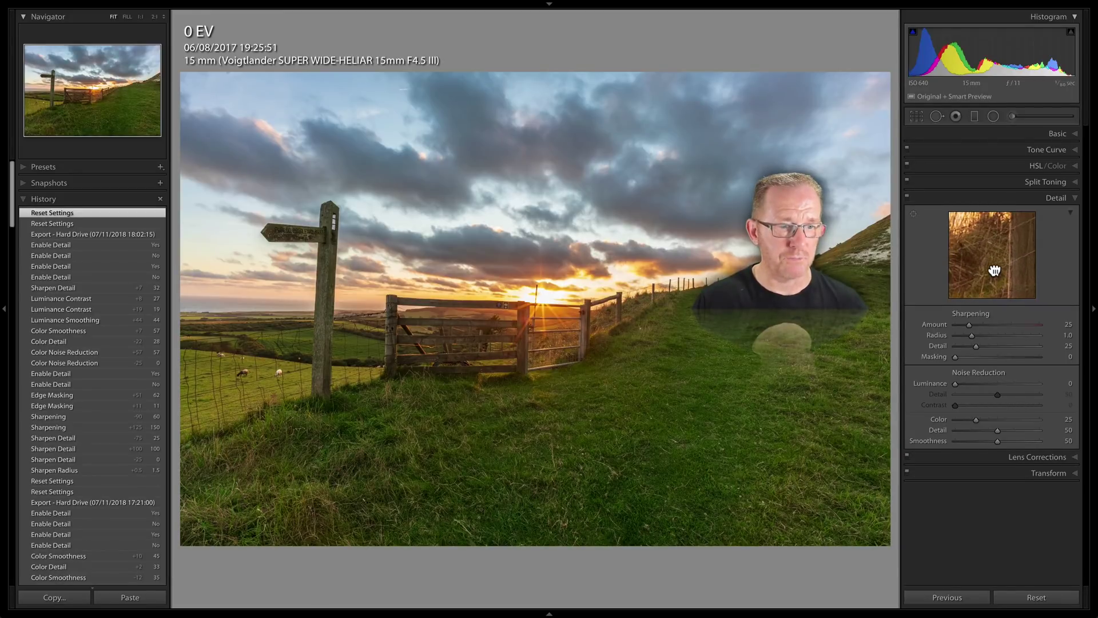
click(913, 214)
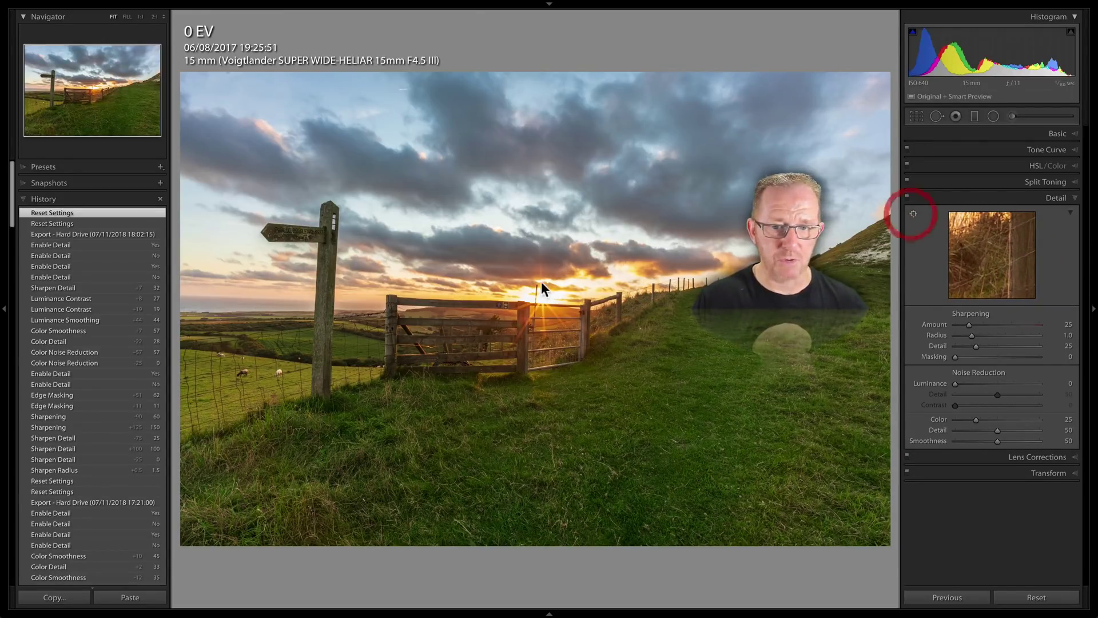
click(487, 300)
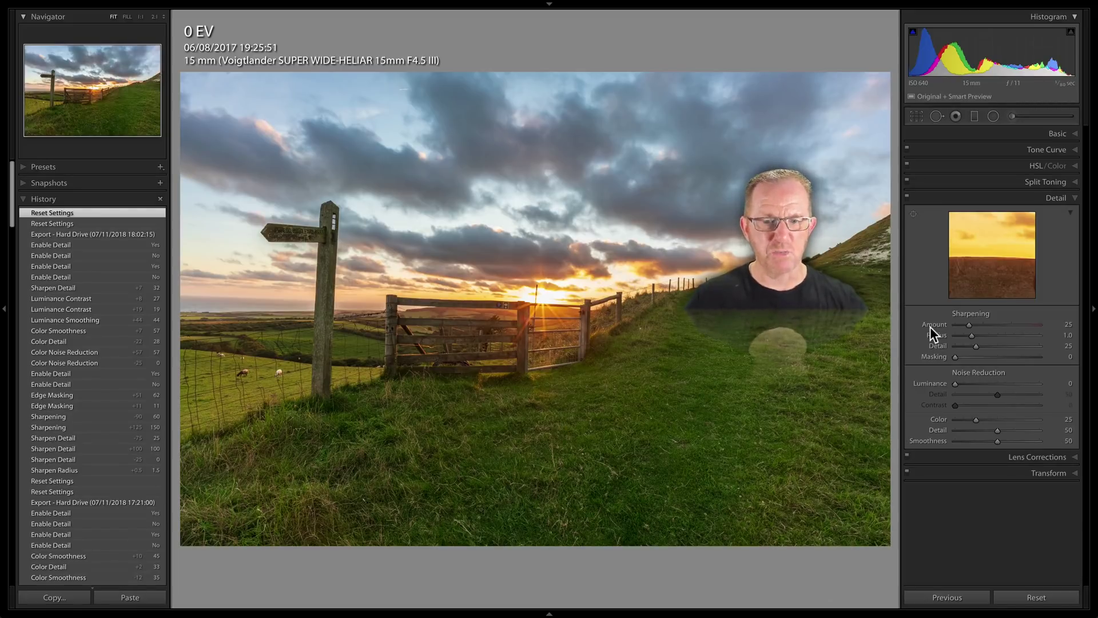
Hide the Navigator and History area and reveal the temporary reset options for Sharpening and Noise Reduction
key(F7)
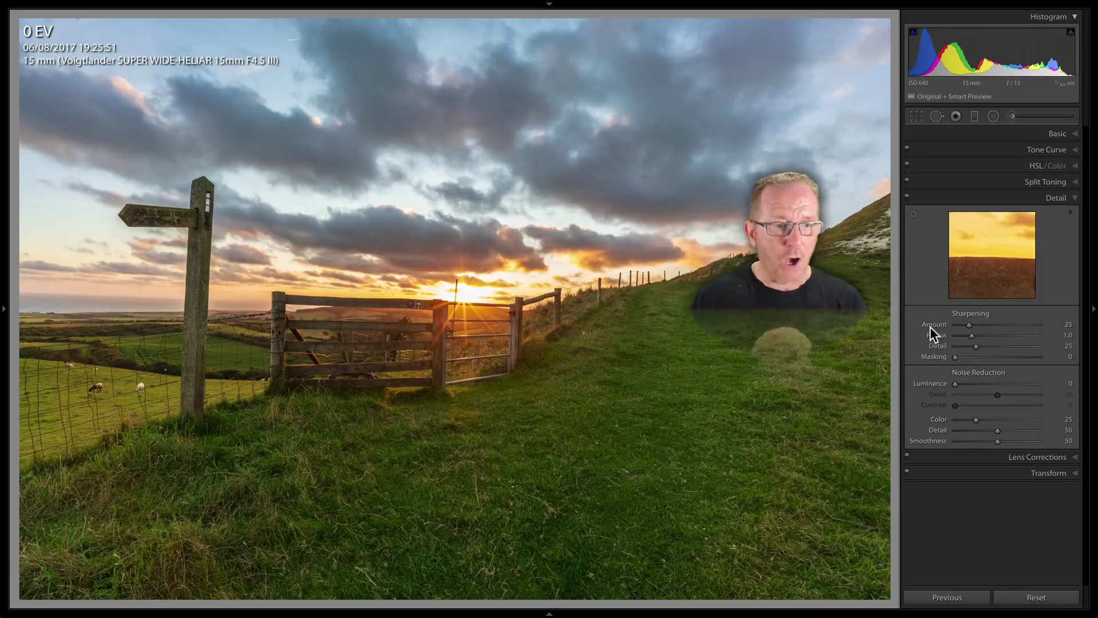
key(alt)
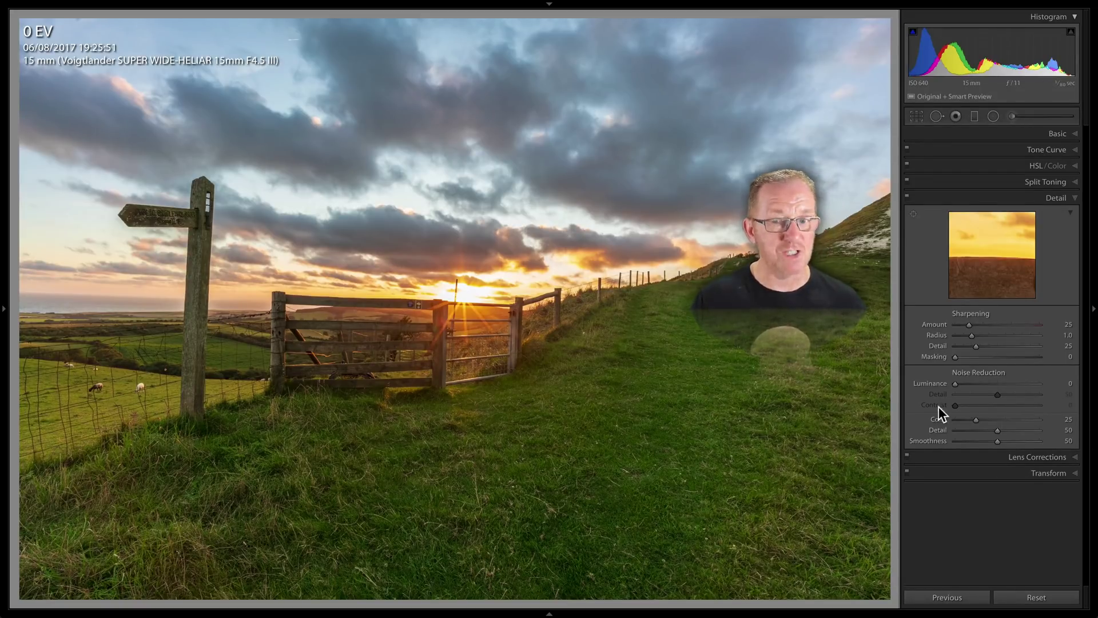
key(alt)
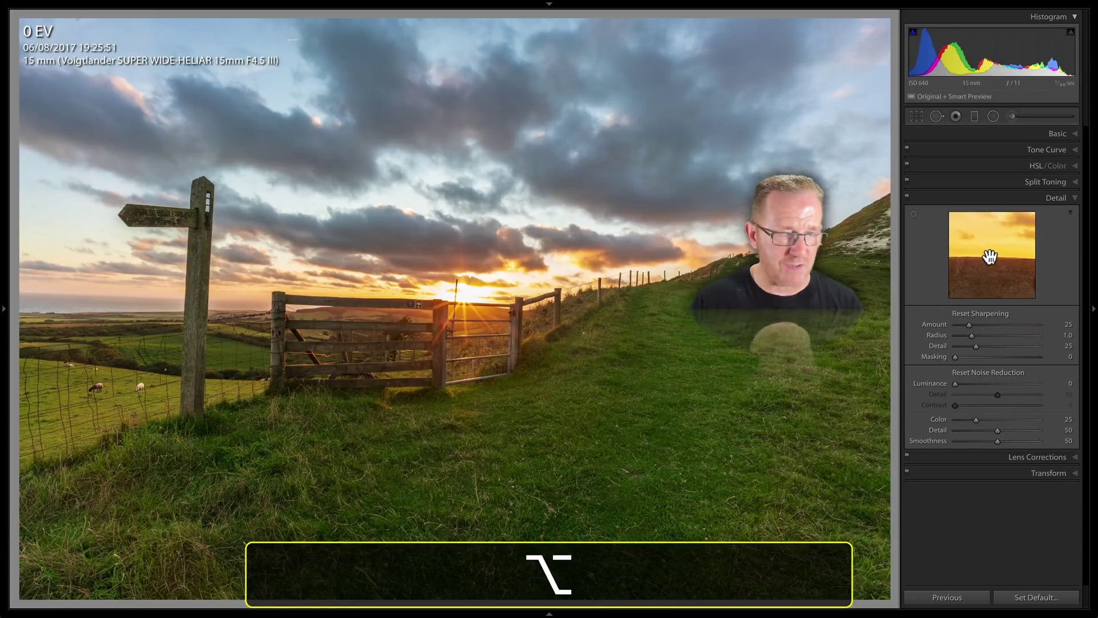
key(alt)
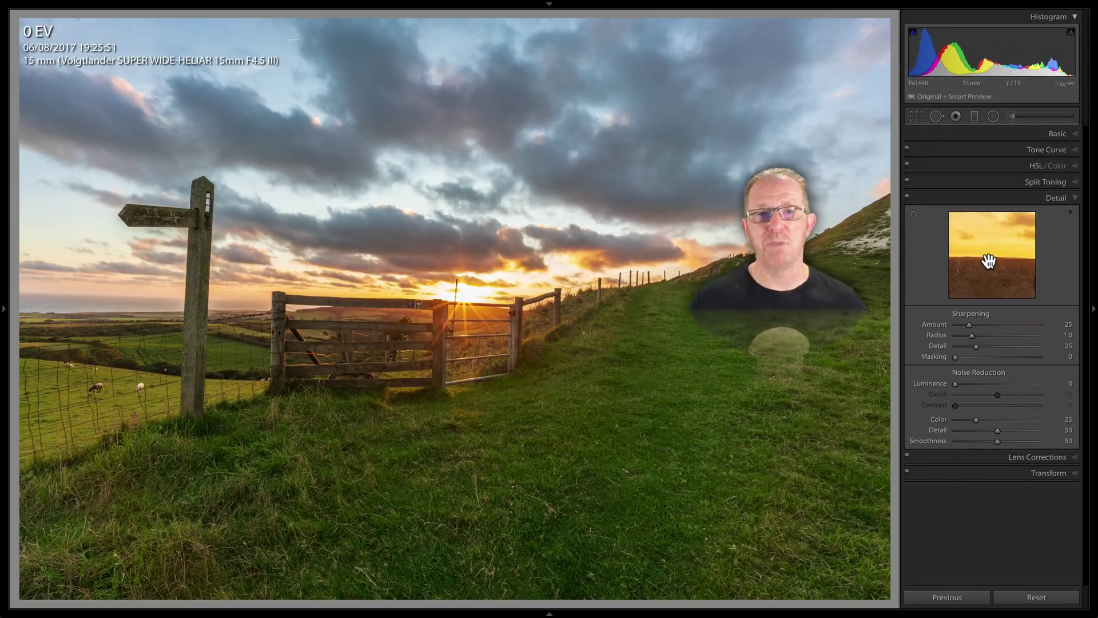
Try different Sharpening Radius values with the edge preview on the zoomed-in signpost, up to 3.0, and settle on 1.5
key(z)
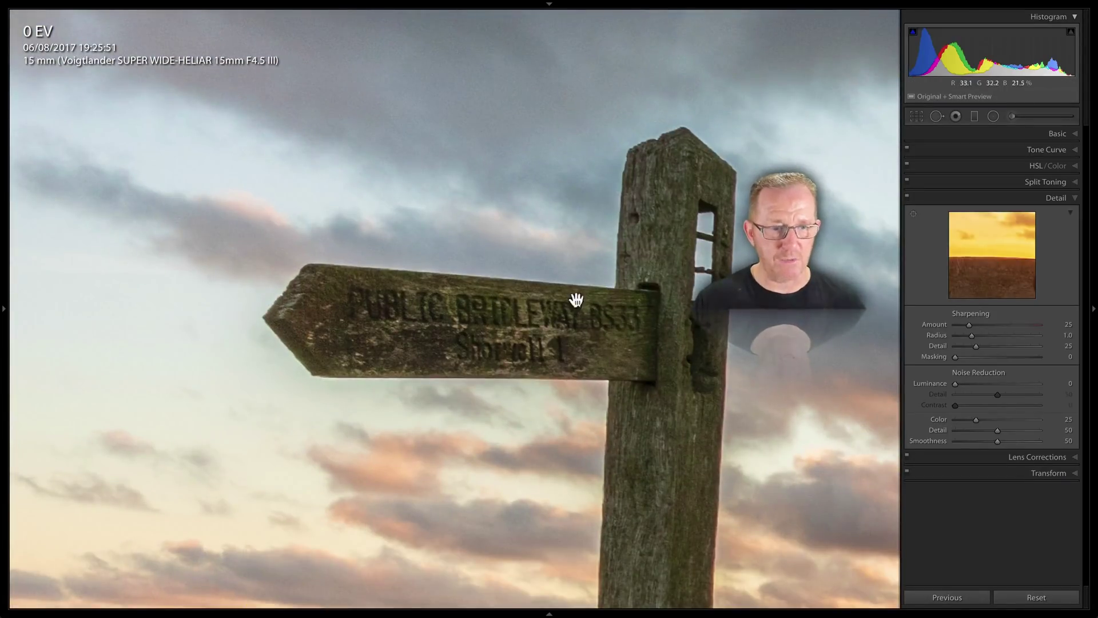
key(alt)
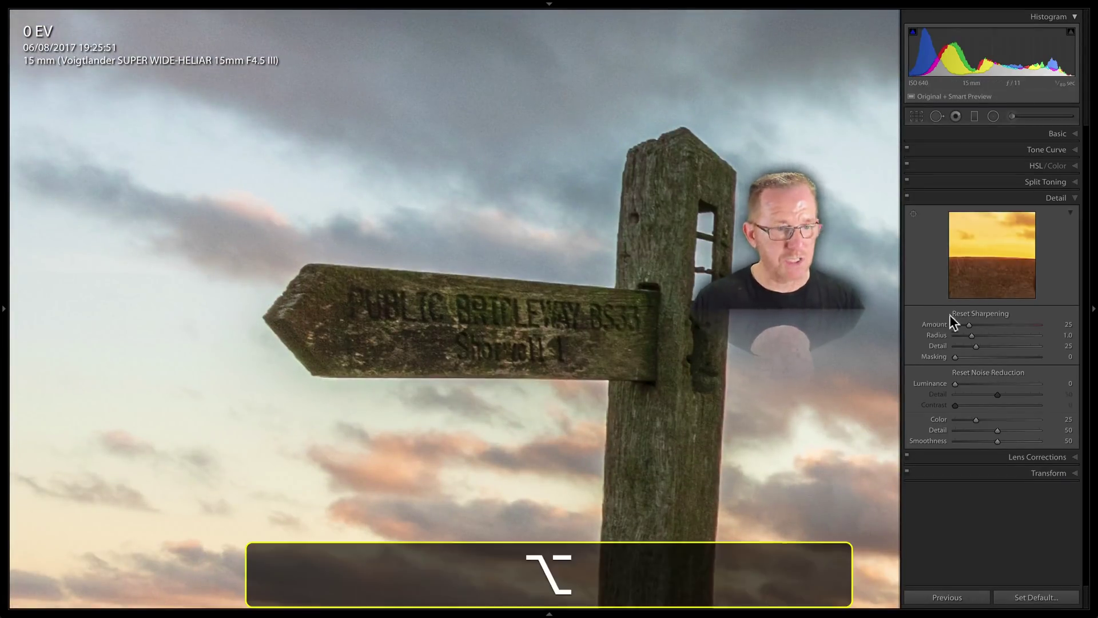
drag(971, 335, 973, 335)
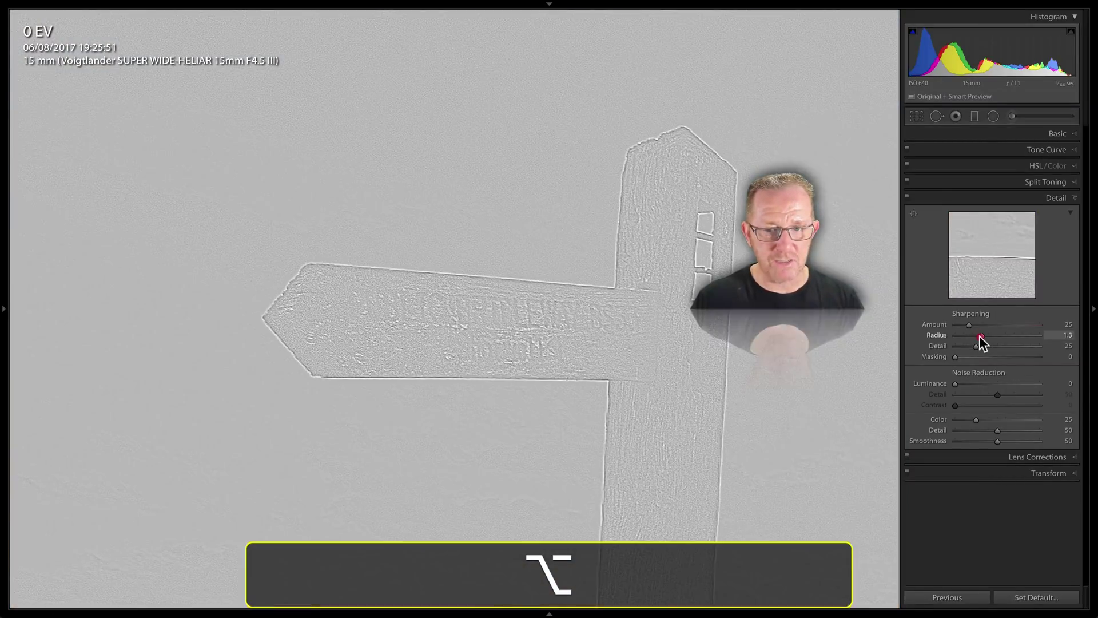
drag(980, 336, 992, 338)
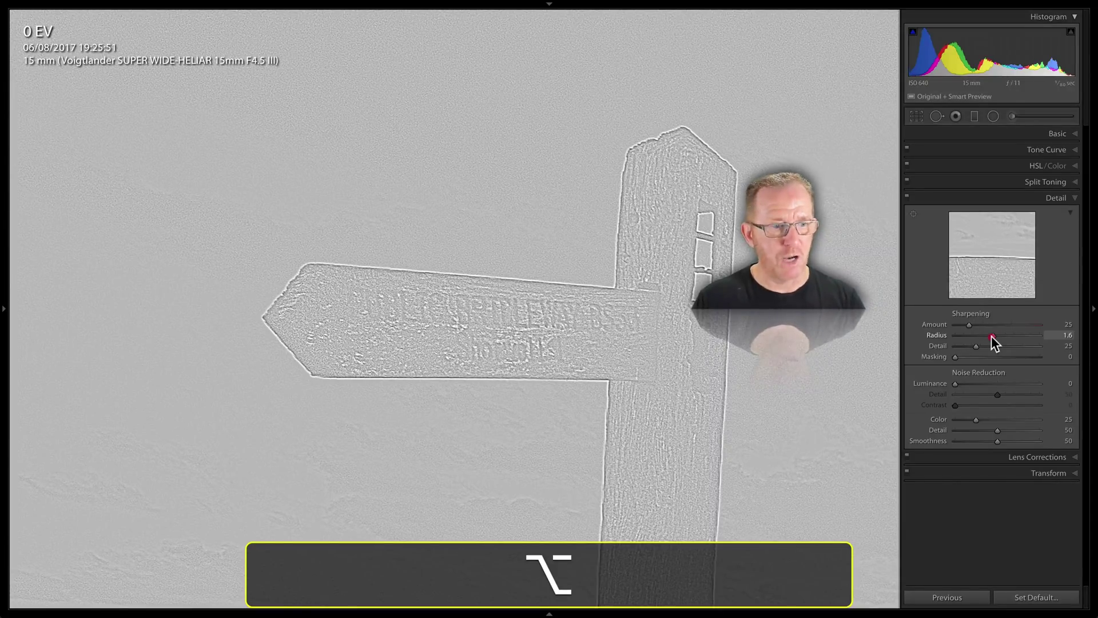
drag(996, 337, 1041, 338)
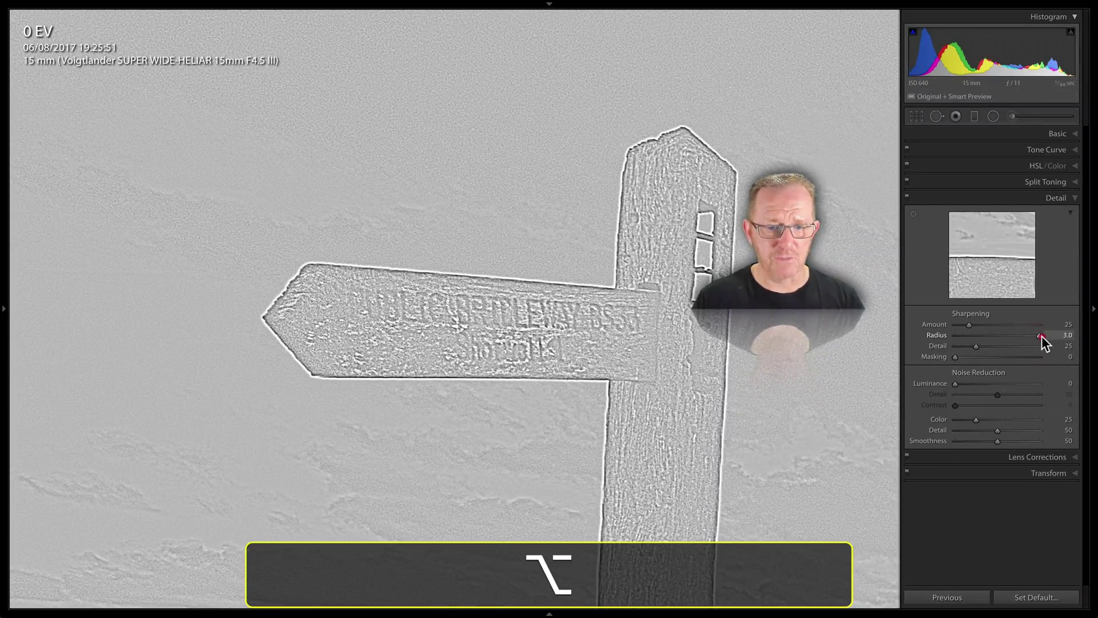
drag(994, 338, 980, 338)
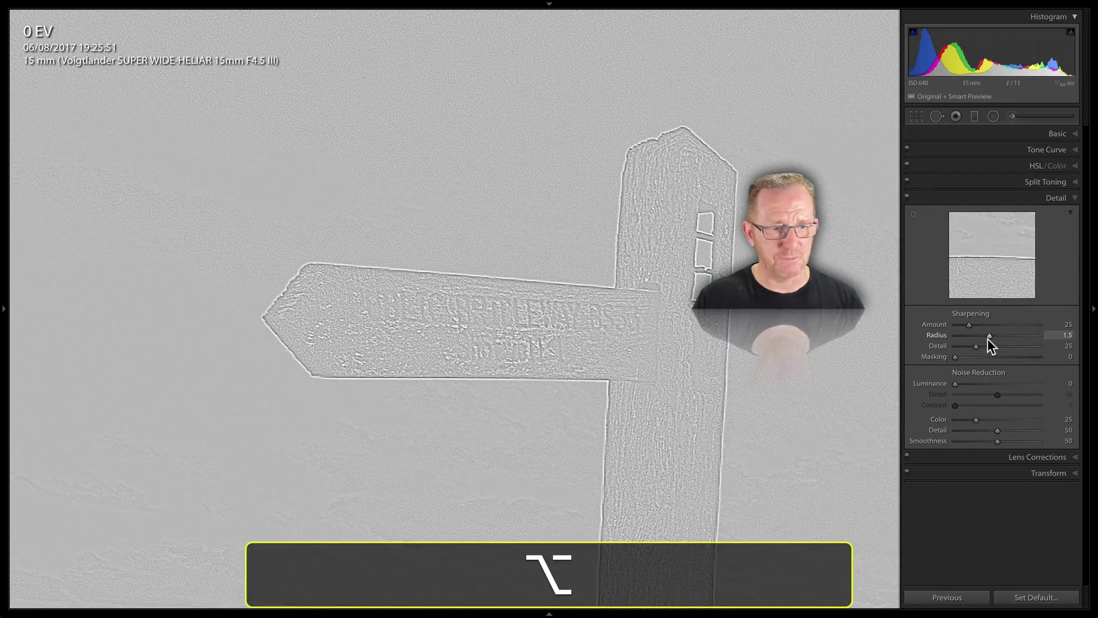
click(987, 338)
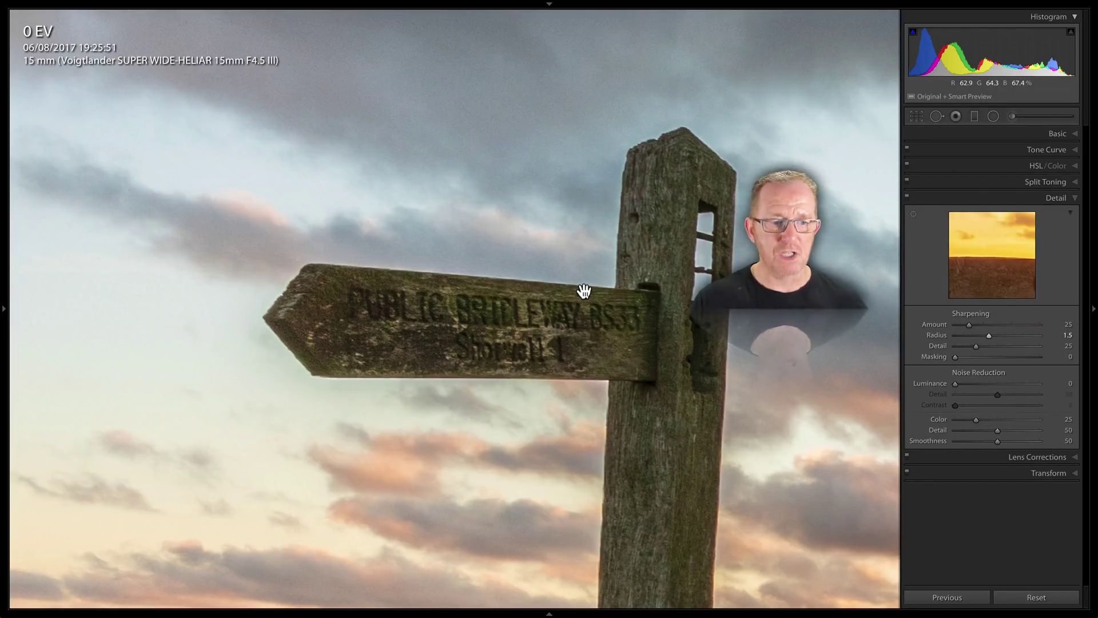
Try low and high Sharpening Detail values with the greyscale edge preview and set Detail to 19
key(alt)
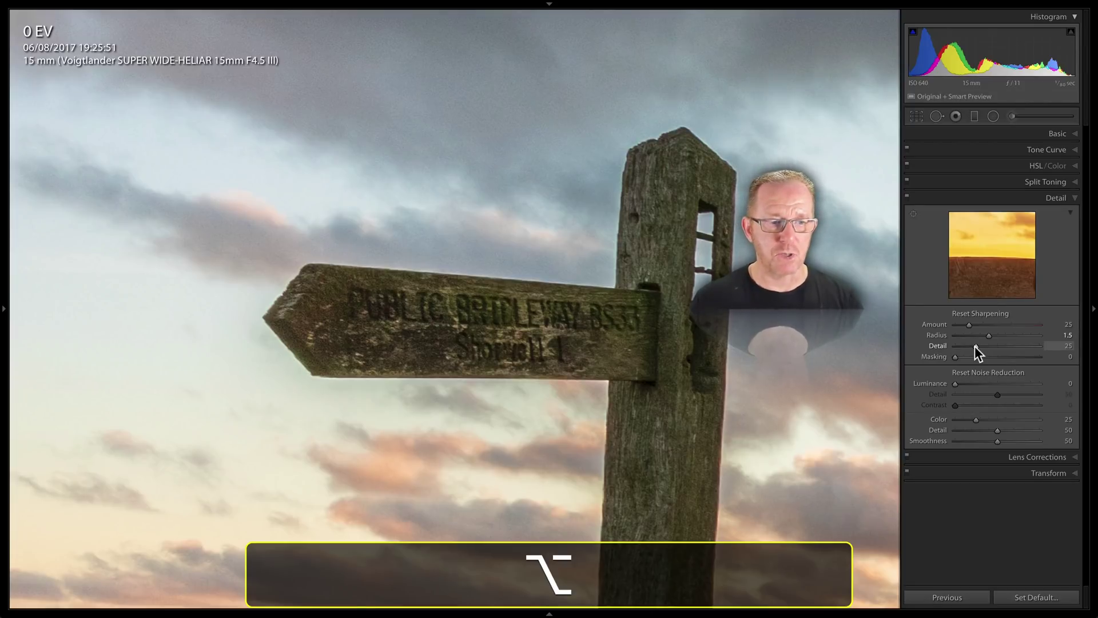
drag(974, 345, 983, 345)
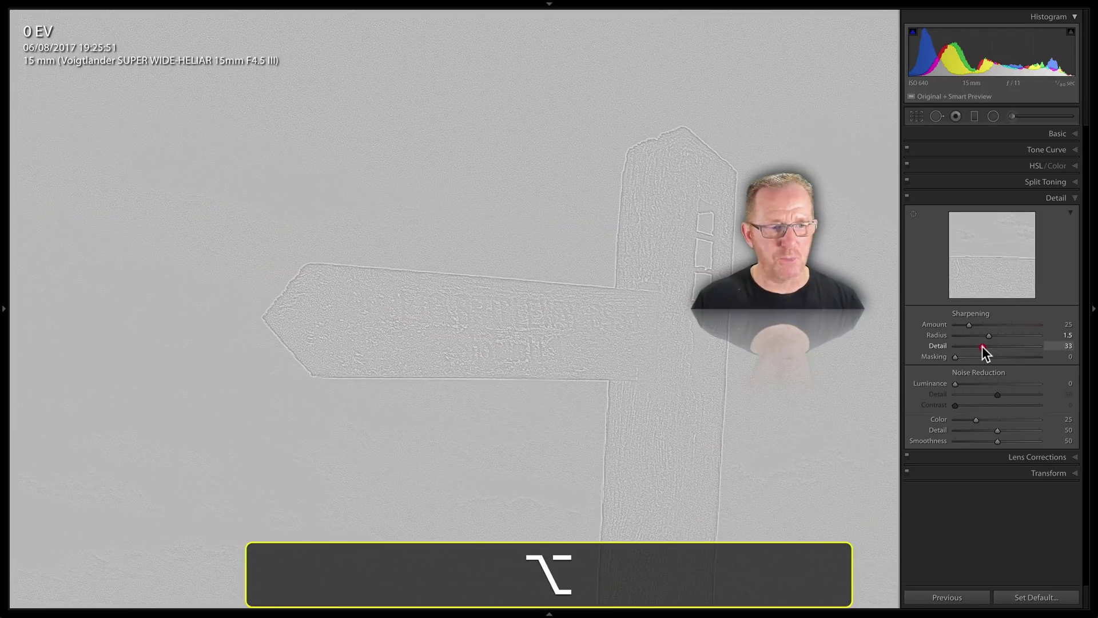
drag(983, 345, 982, 345)
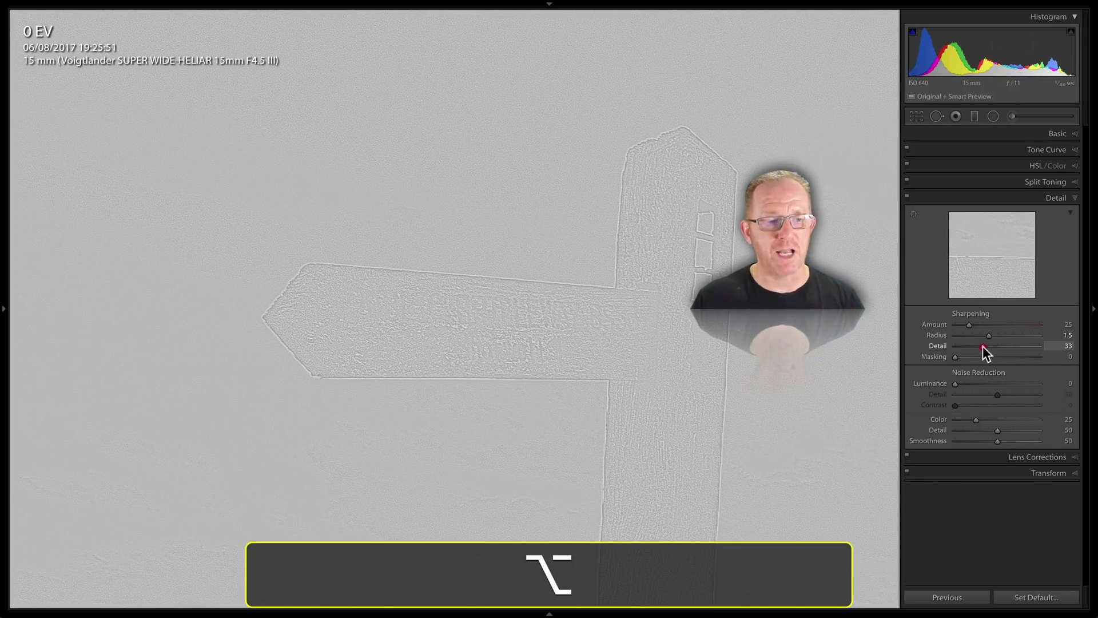
drag(982, 346, 966, 345)
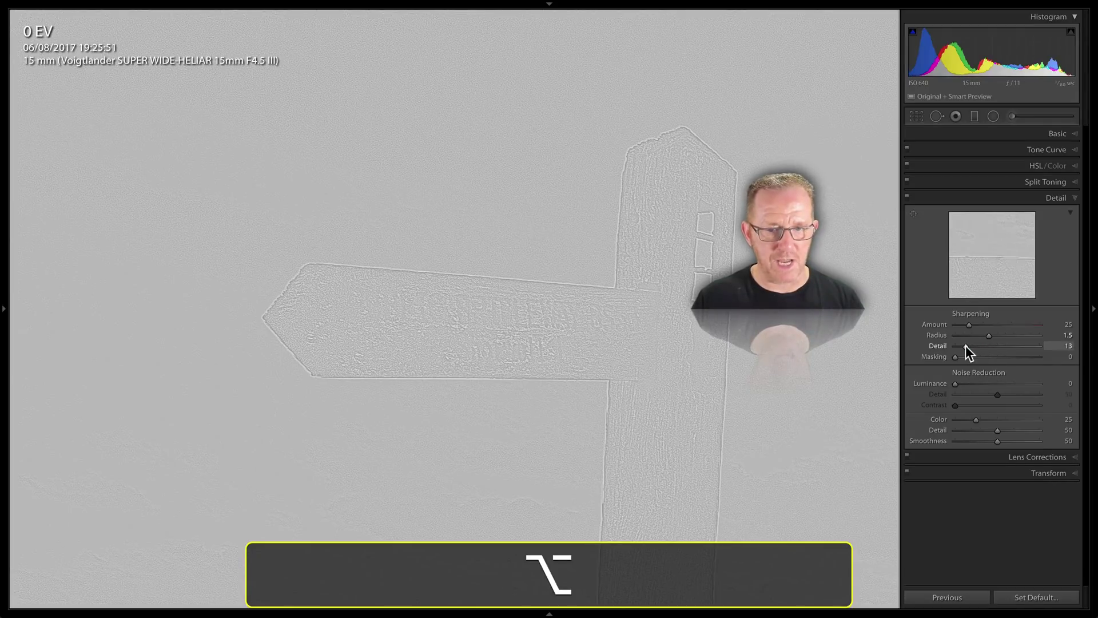
mouse_move(1043, 345)
mouse_down()
mouse_move(1074, 350)
mouse_move(1024, 347)
mouse_up()
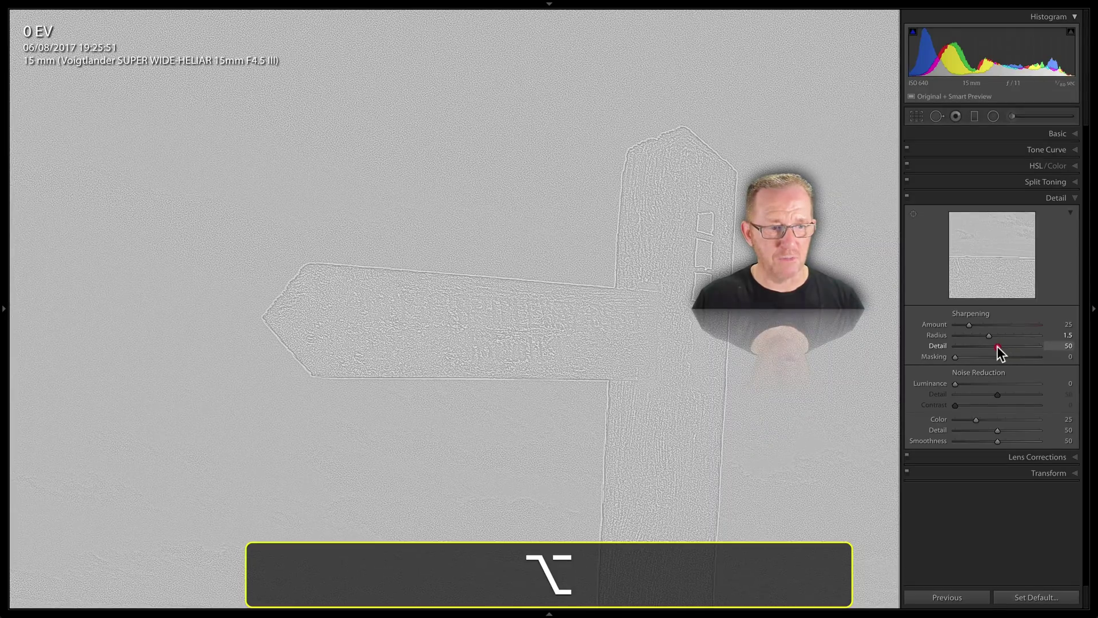
drag(988, 346, 986, 347)
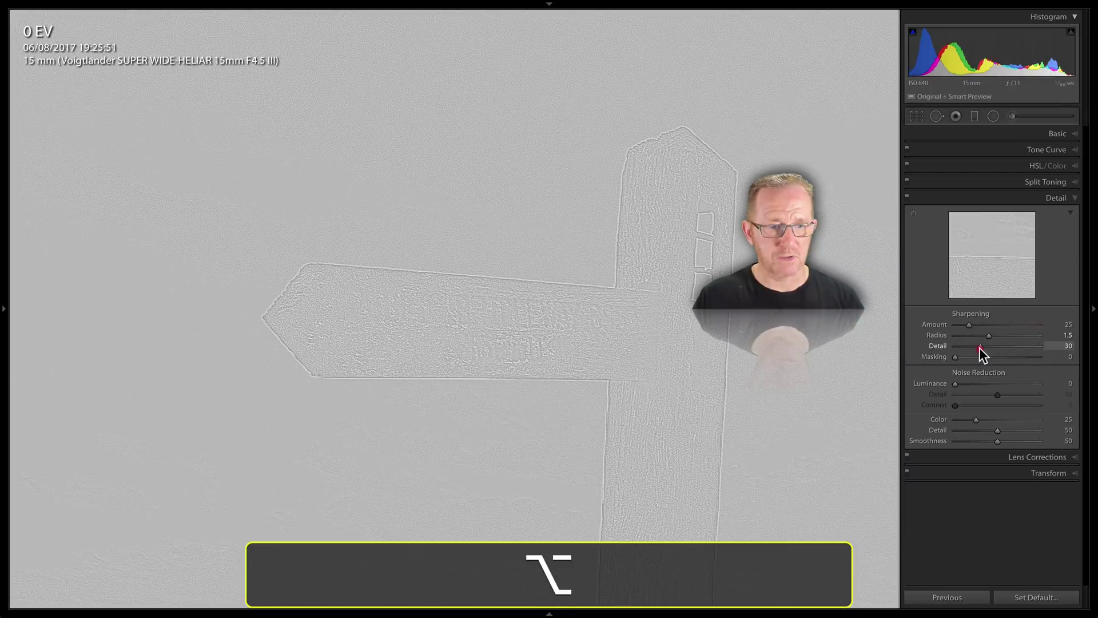
drag(973, 347, 975, 348)
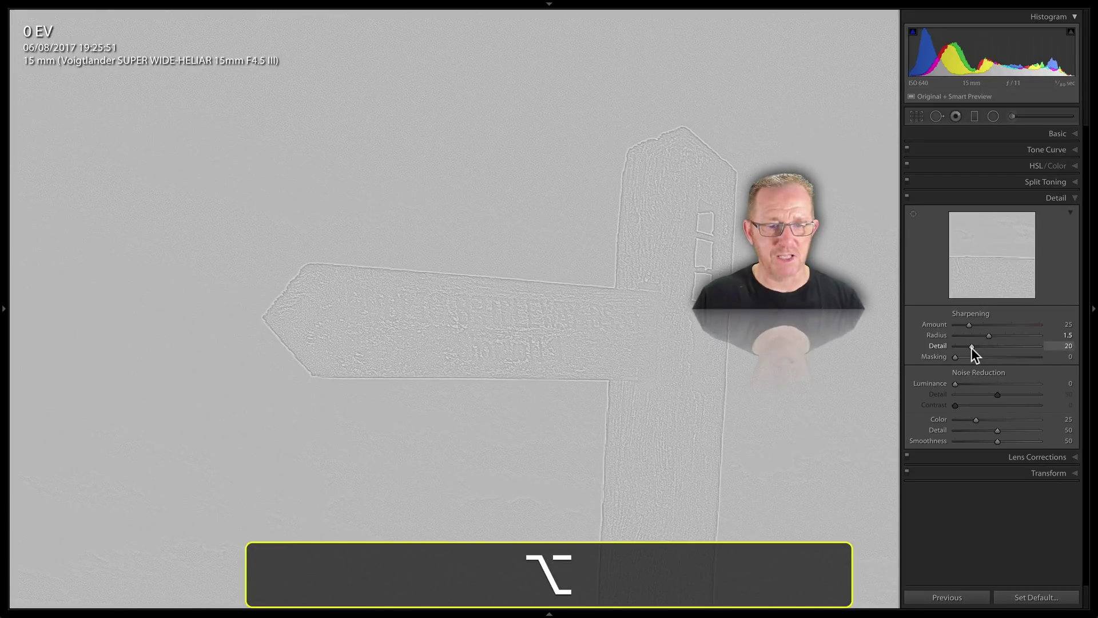
drag(971, 347, 970, 348)
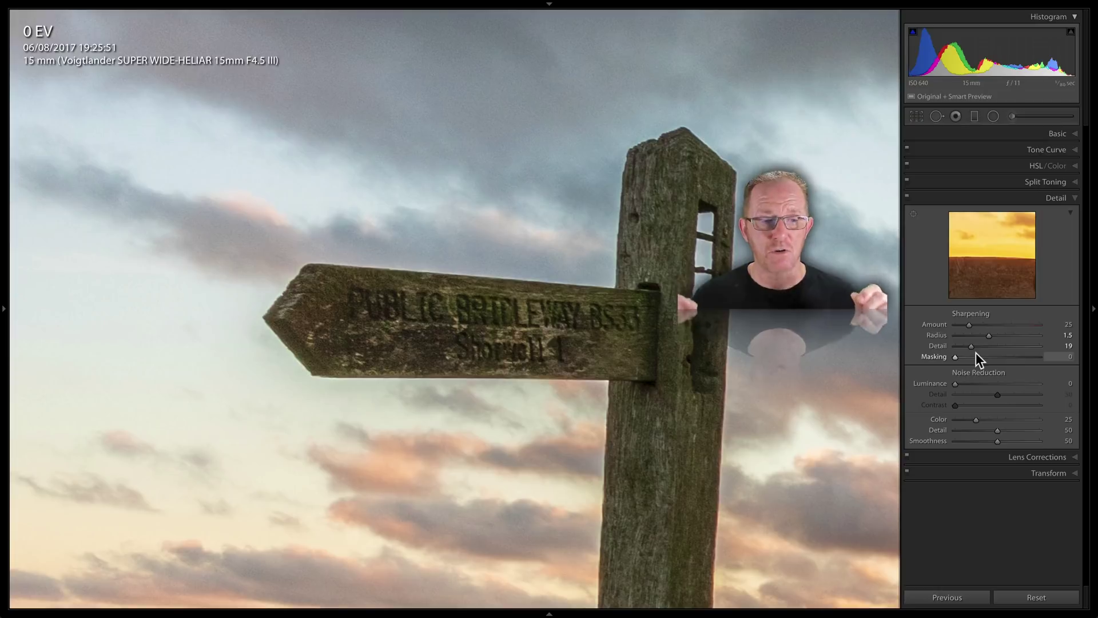
Set the Sharpening Amount to 58 while judging the signpost in the black-and-white preview
key(alt)
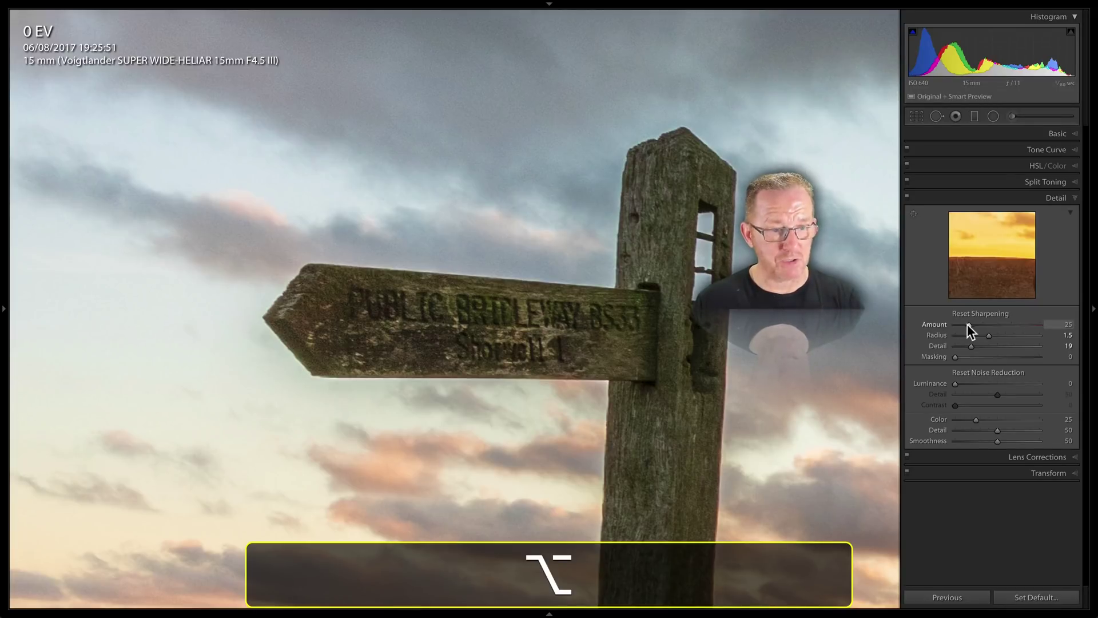
drag(968, 325, 976, 331)
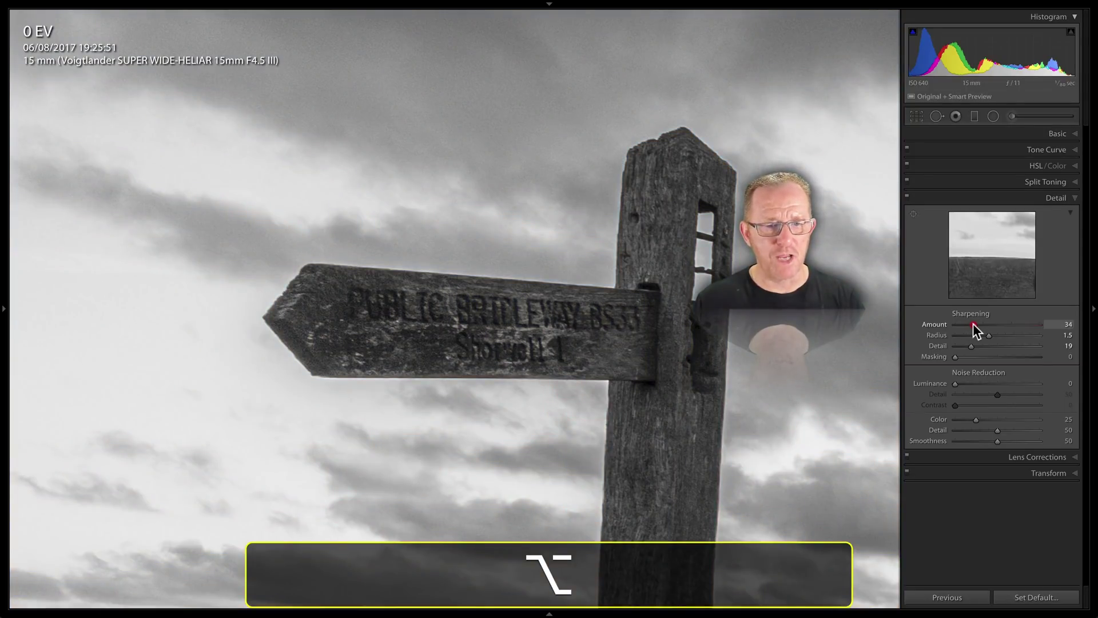
mouse_move(975, 331)
mouse_down()
mouse_move(994, 322)
mouse_move(972, 324)
mouse_up()
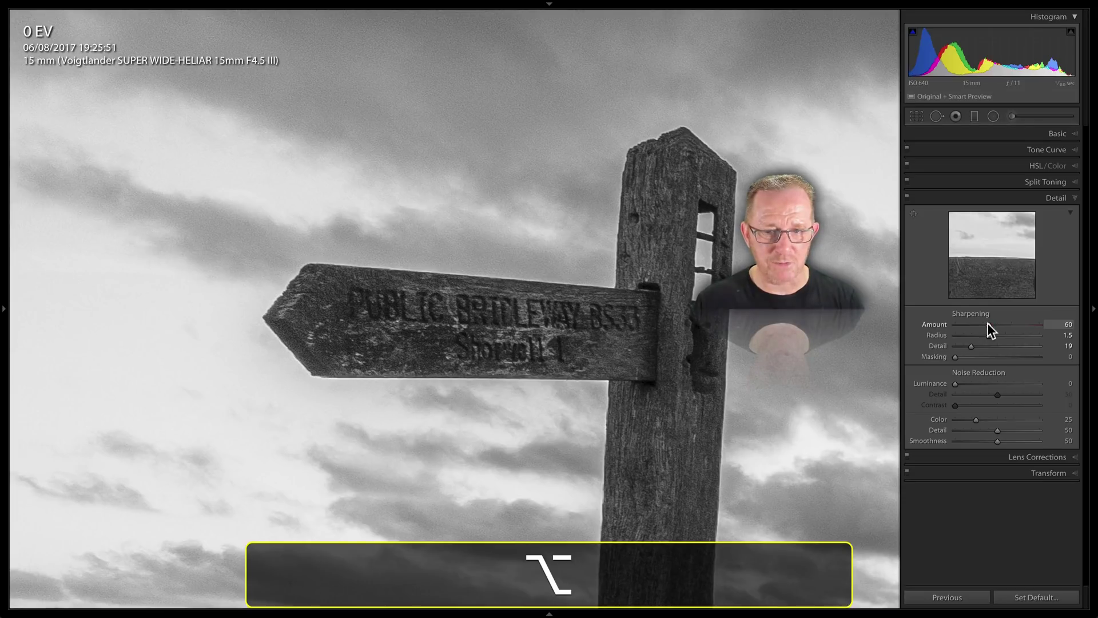
drag(987, 323, 986, 324)
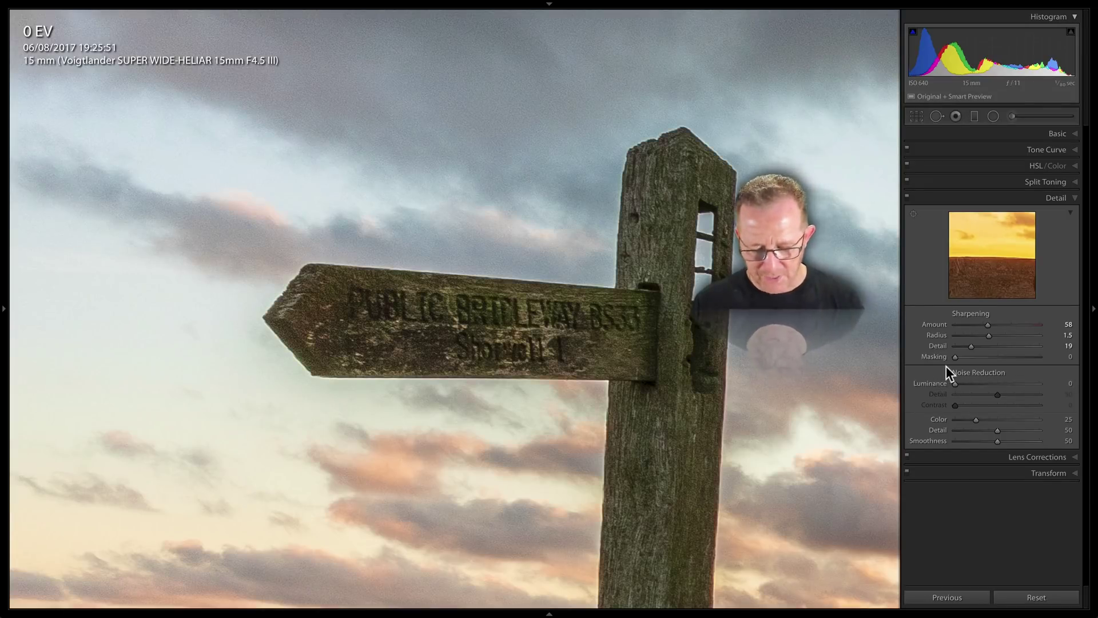
Set the Sharpening Masking to 34 on the signpost close-up, and raise it to 71 with the whole photo in view
key(alt)
drag(953, 359, 984, 361)
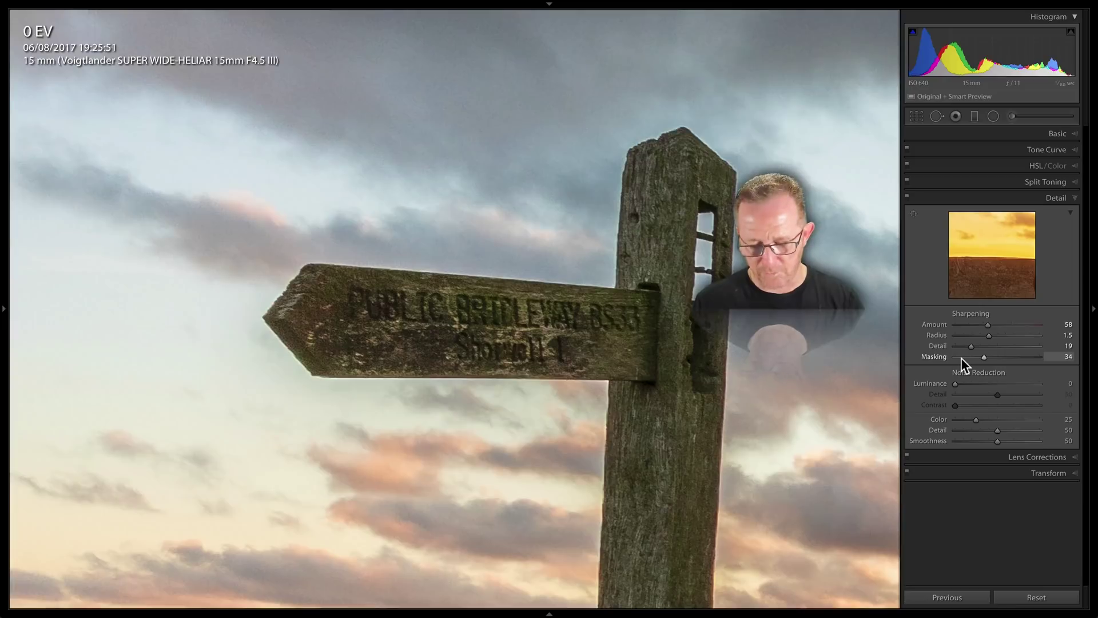
key(z)
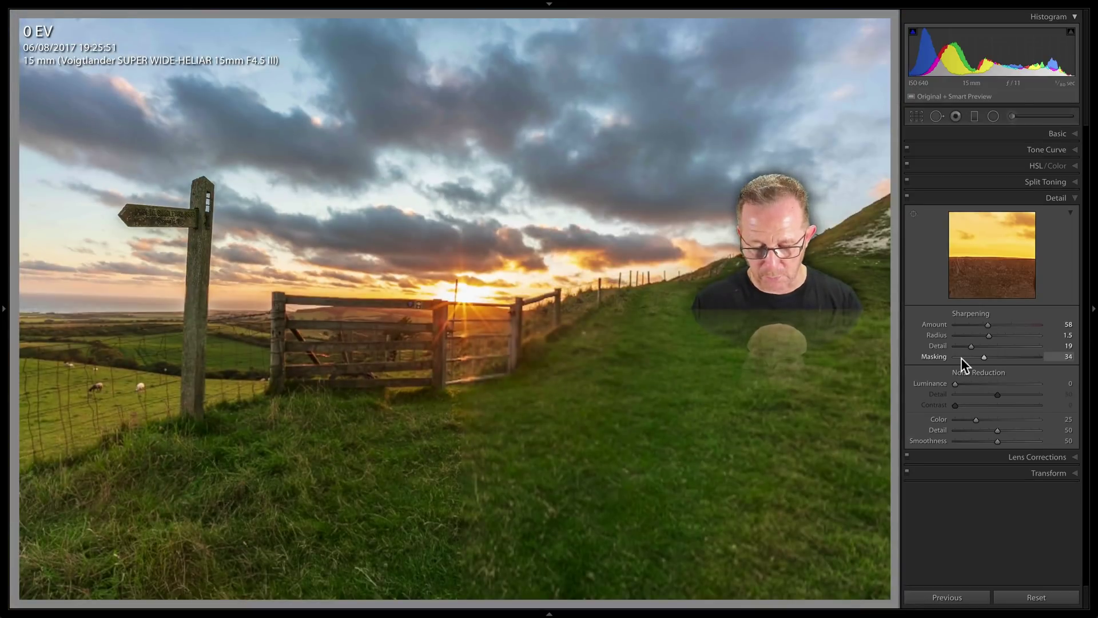
key(alt)
drag(986, 358, 1013, 357)
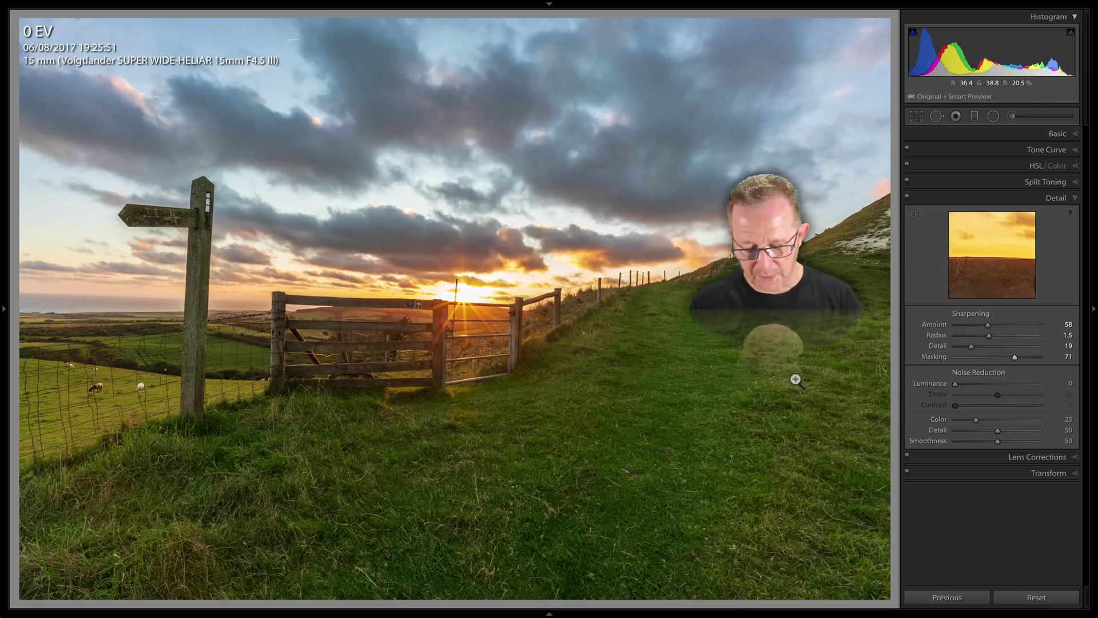
Reduce Color noise reduction to 0 over the sky by the signpost, and set Color to 61, Detail to 25 and Smoothness to 62
key(z)
drag(555, 307, 564, 421)
drag(975, 419, 929, 427)
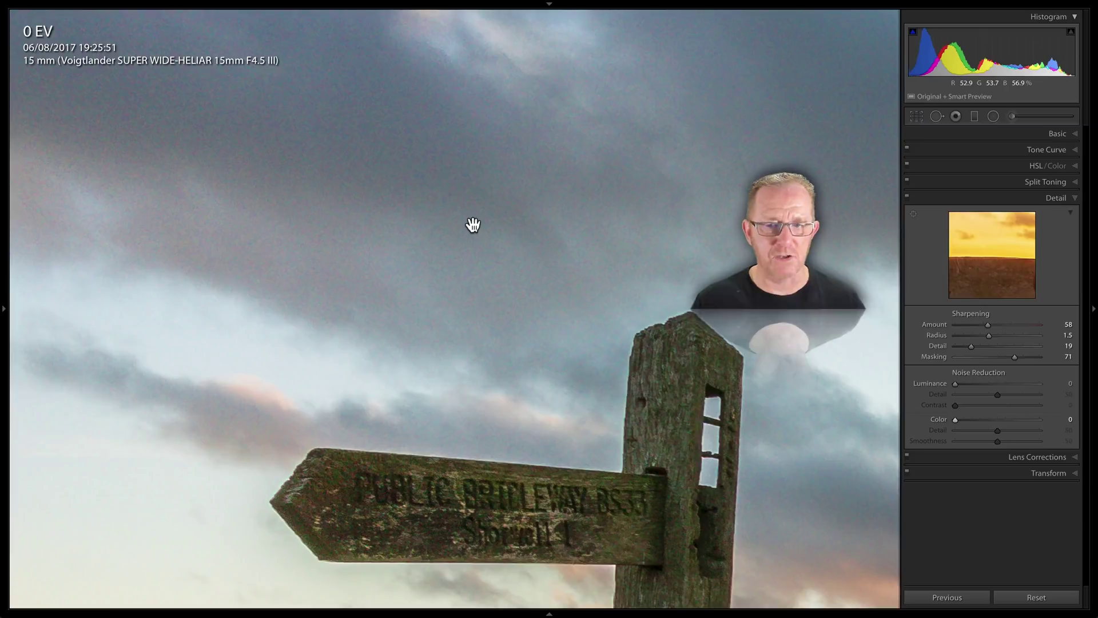
drag(955, 419, 1005, 441)
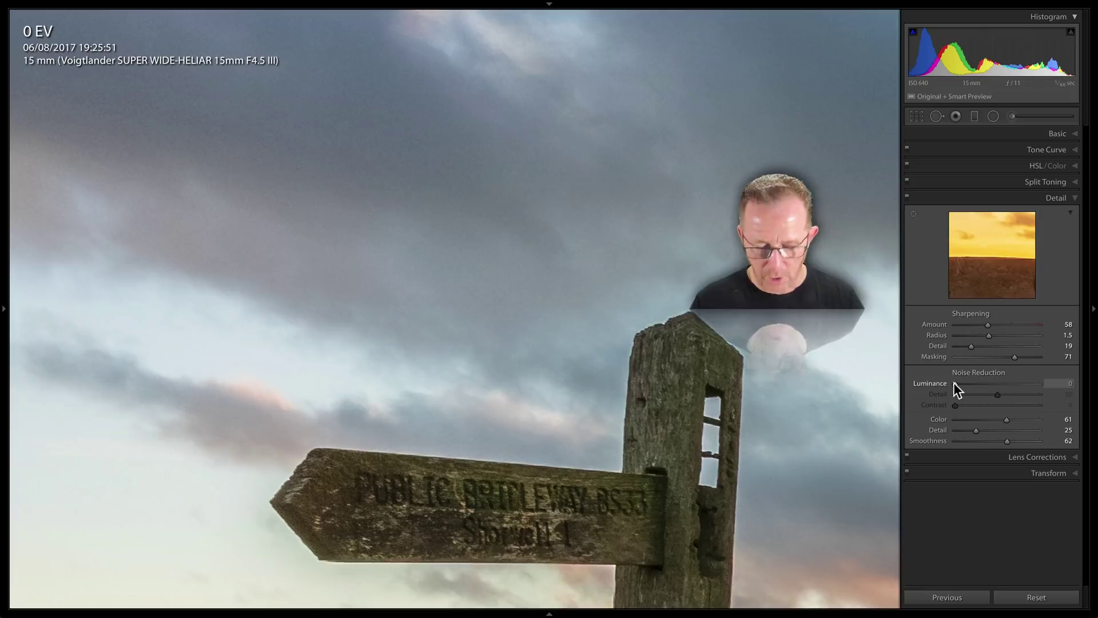
Set Luminance noise reduction to 49 with Detail 55 and Contrast 17, and raise the Sharpening Amount to 81 and Radius to 1.6
drag(954, 385, 998, 387)
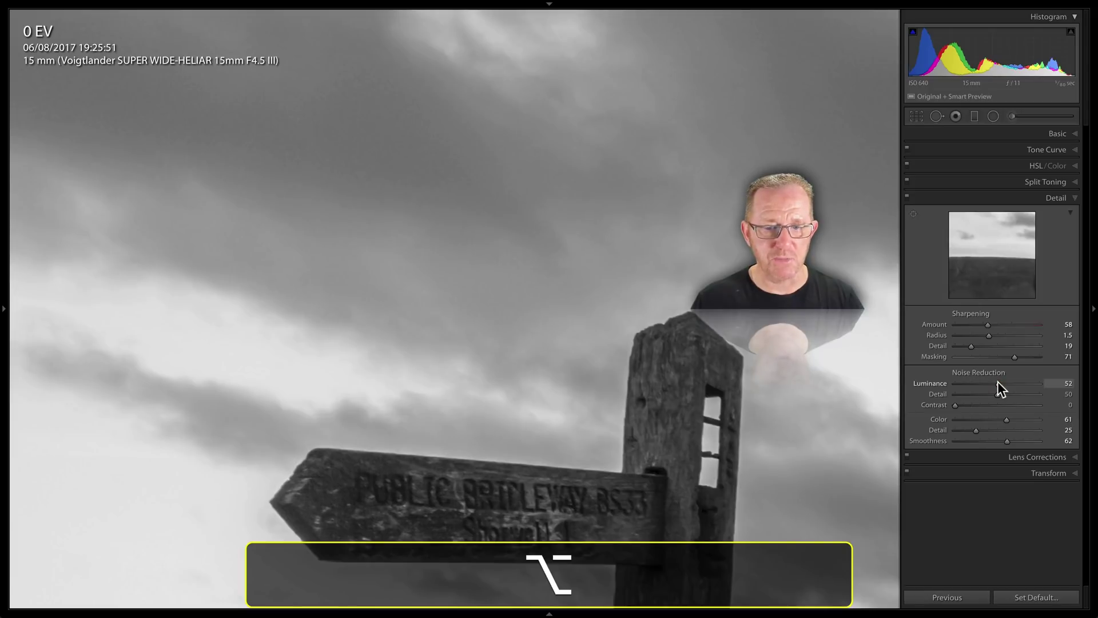
drag(998, 387, 966, 401)
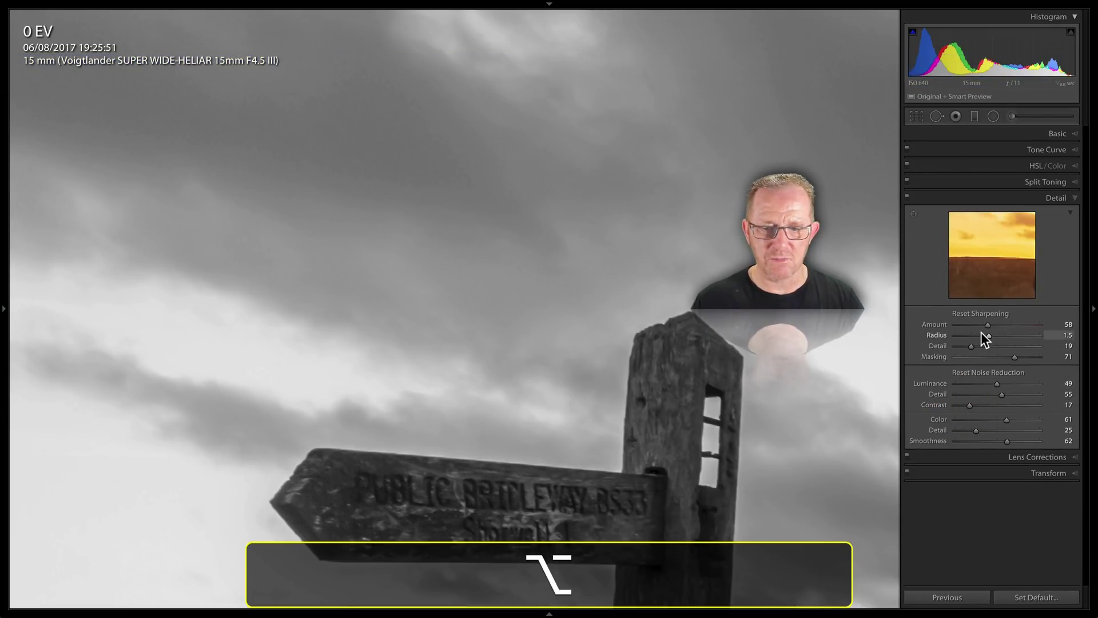
drag(981, 333, 1003, 325)
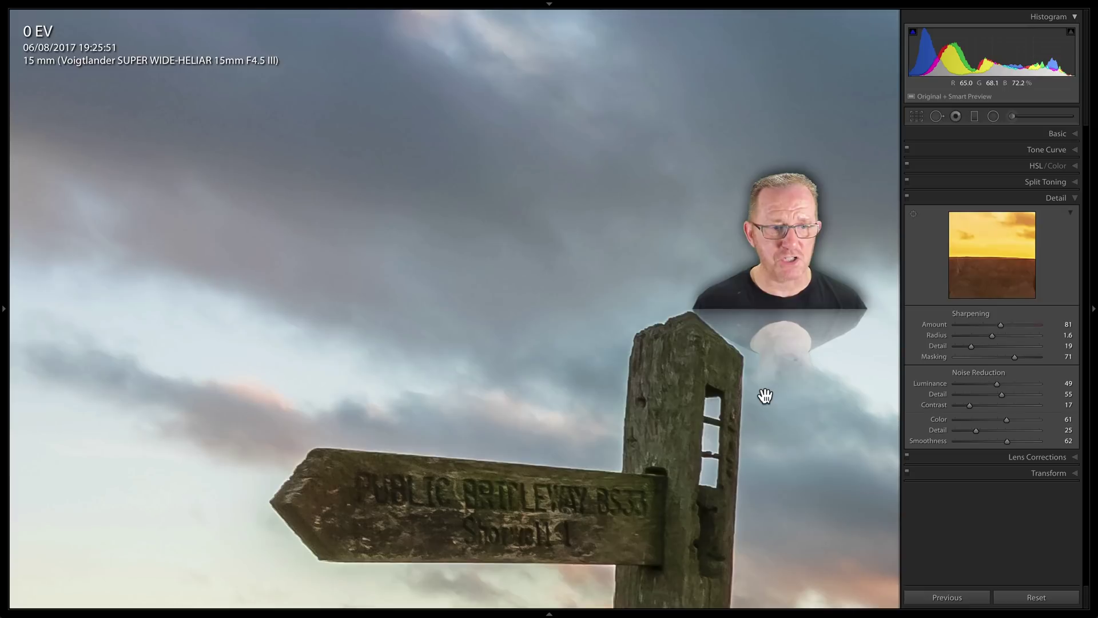
Compare the signpost lettering with the Detail adjustments switched off and back on
drag(538, 523, 490, 263)
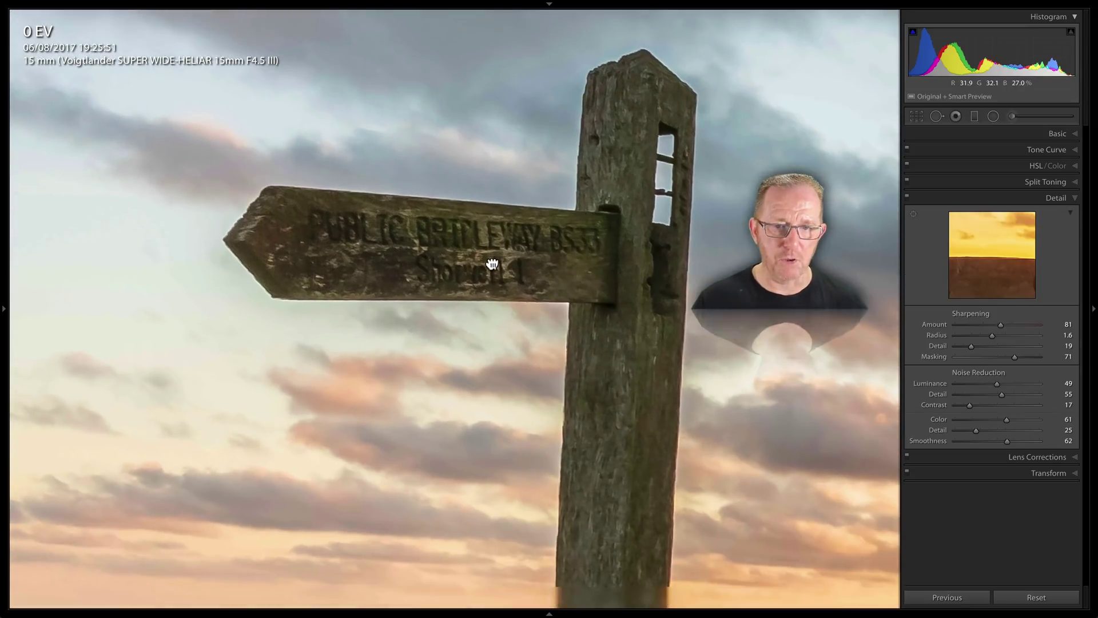
click(907, 199)
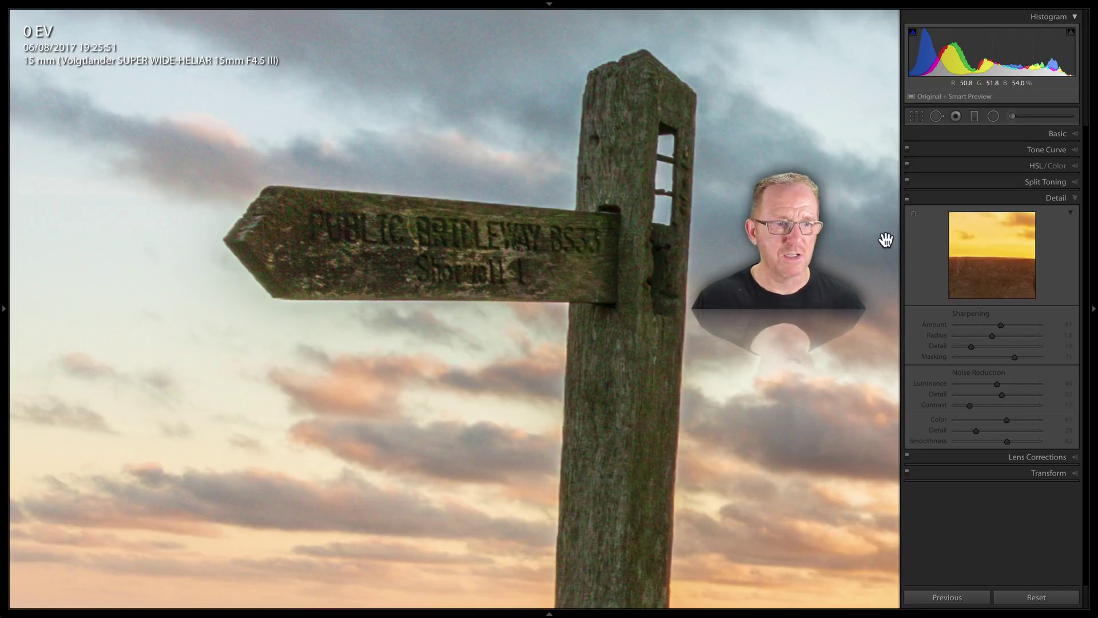
click(908, 196)
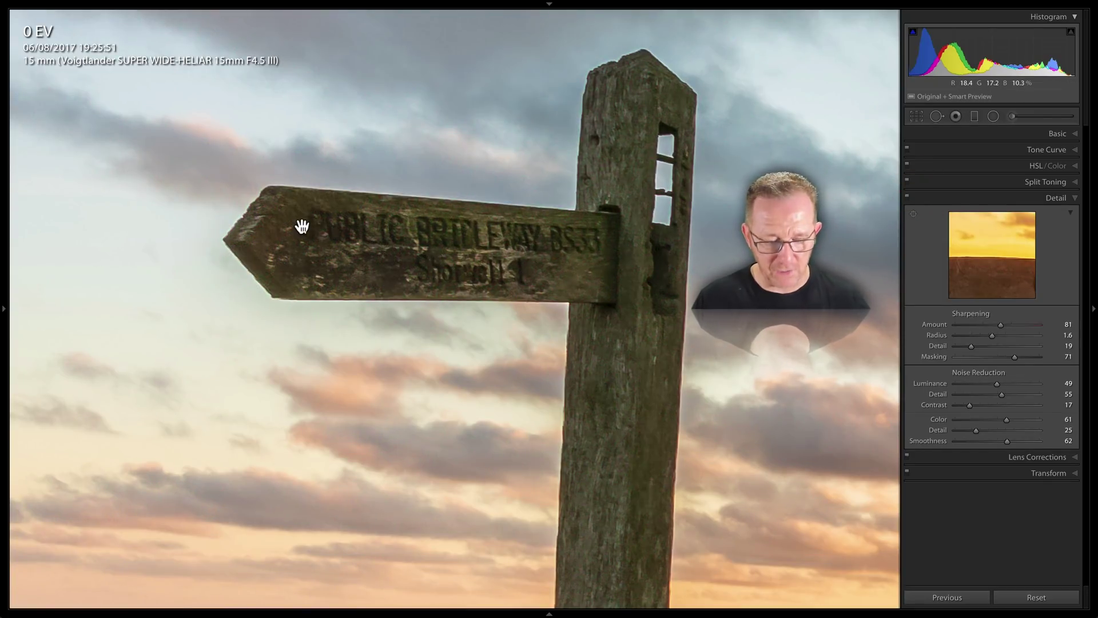
Show the Navigator and History area, view the signpost at 1:1 and the whole photo at Fit, and hide that area again
key(F7)
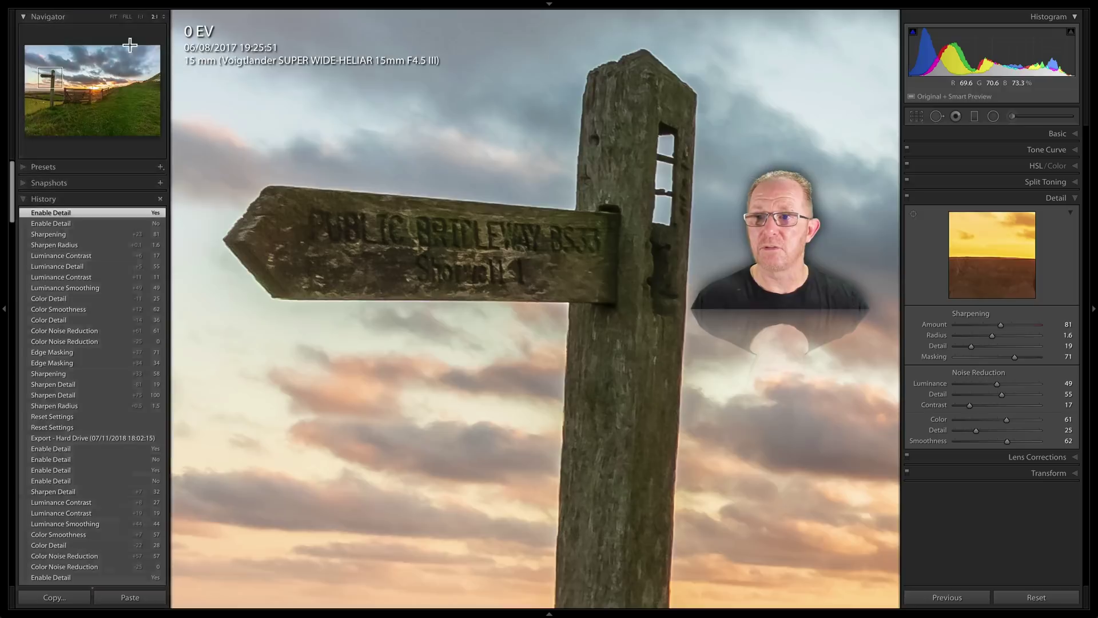
click(140, 17)
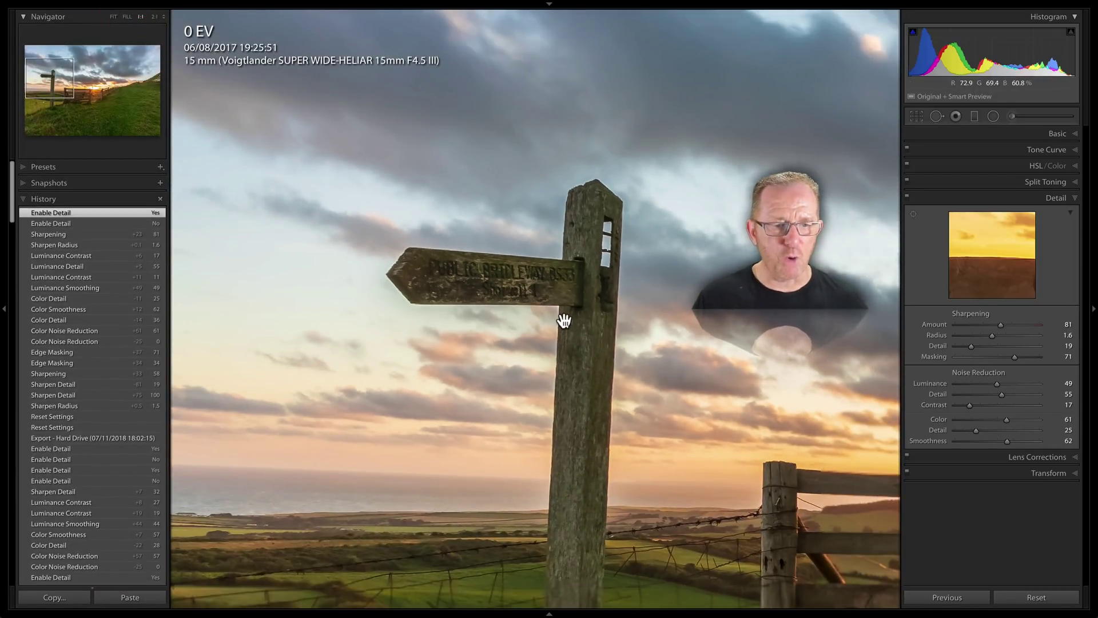
key(z)
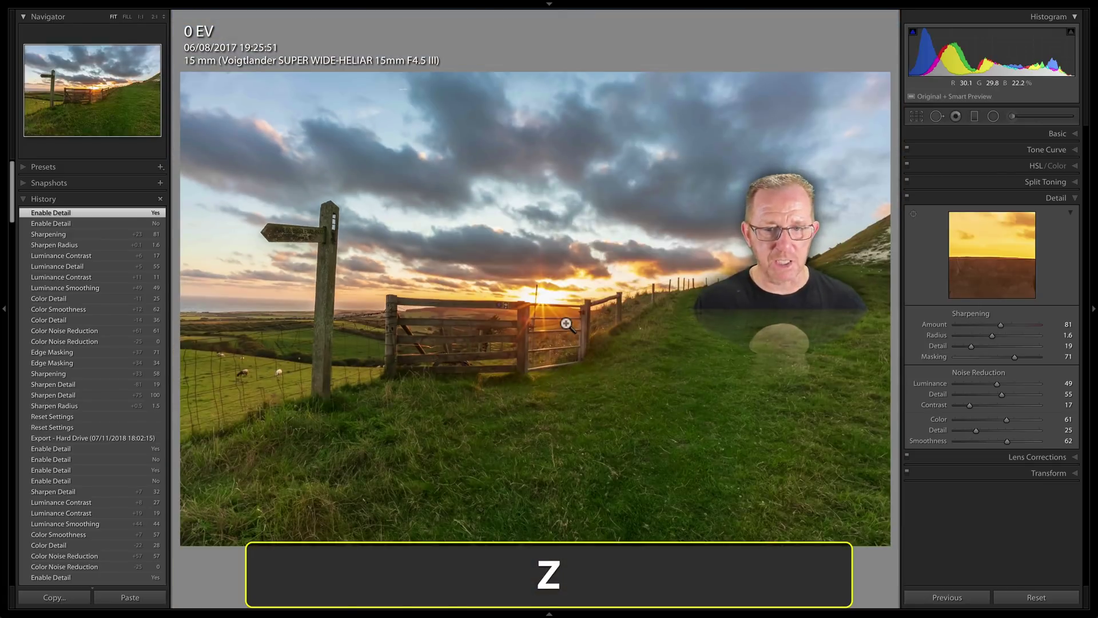
key(F7)
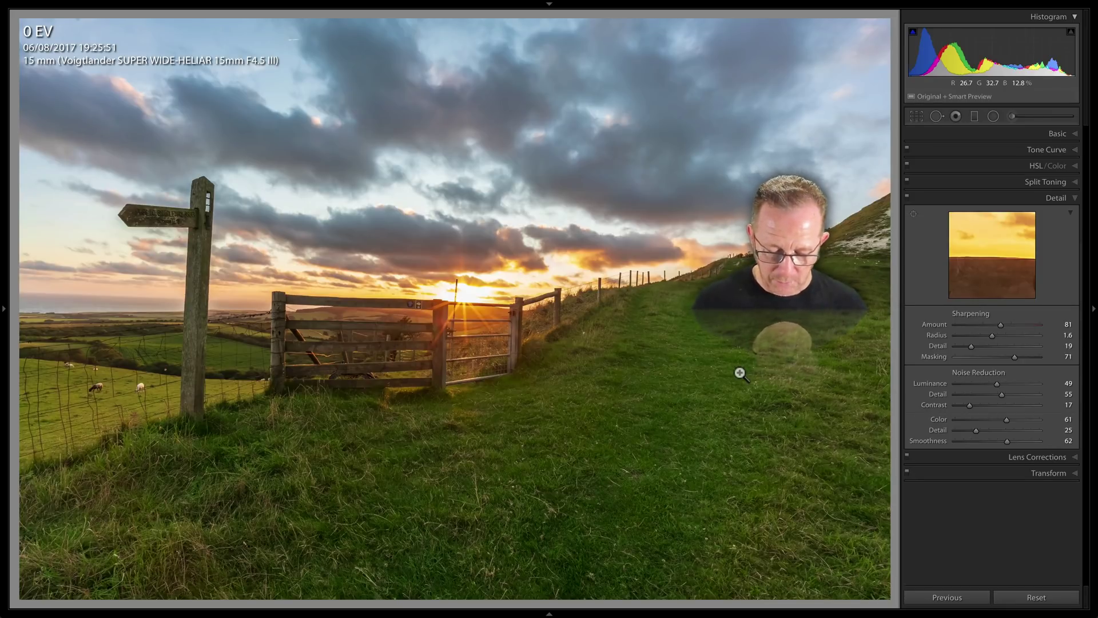
key(super+shift)
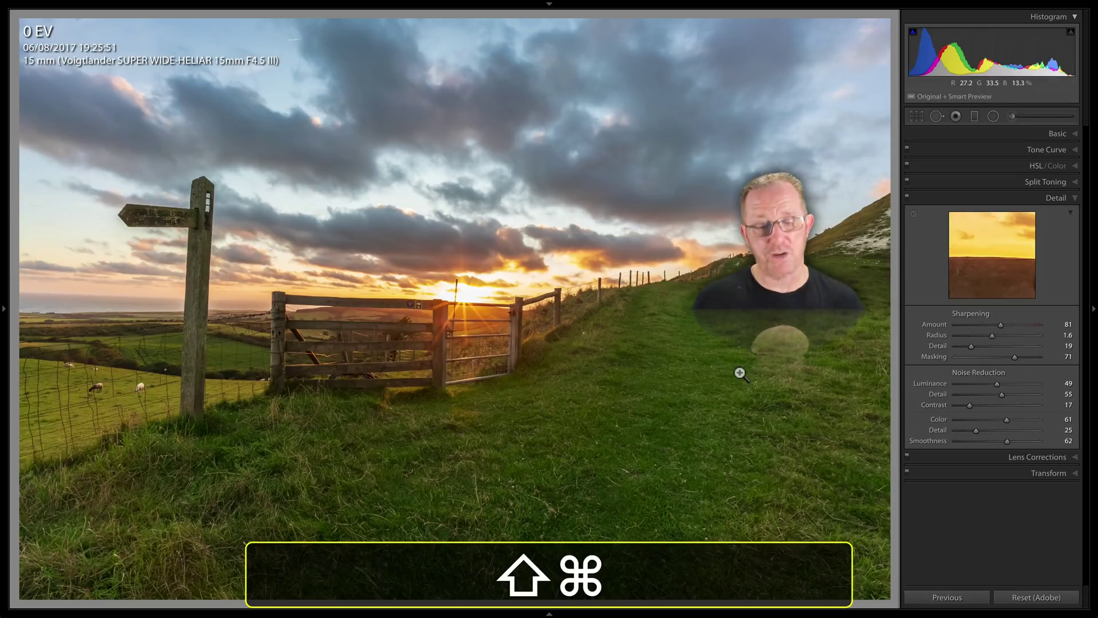
Export the photo as an sRGB JPEG at quality 80, long edge 2,048 pixels, with Standard sharpening for Screen, overwriting the existing file
key(super+shift+e)
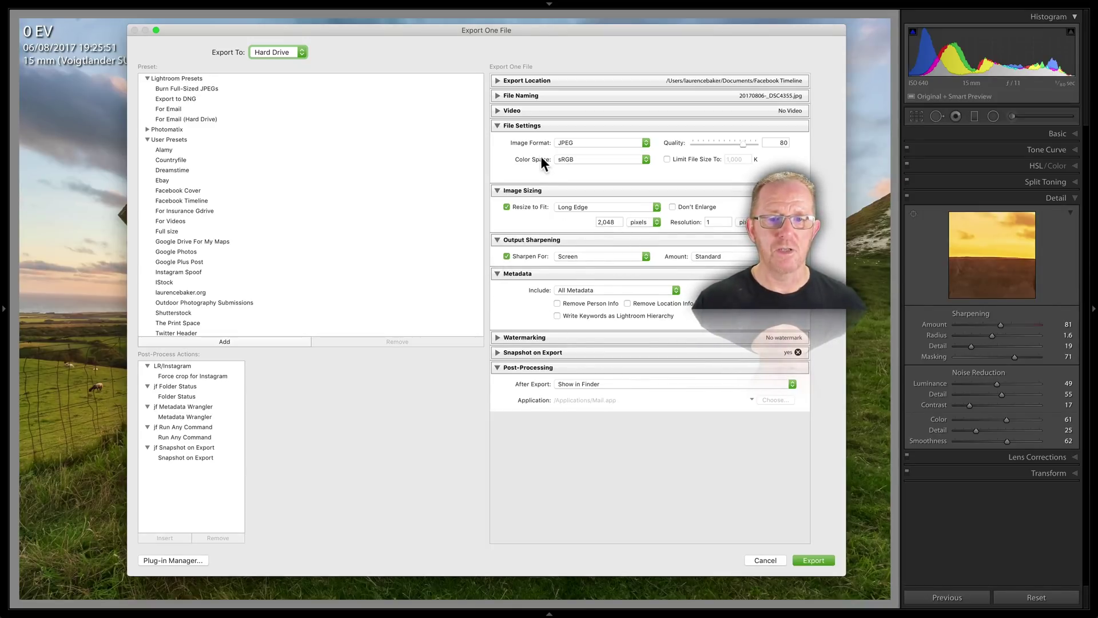
click(776, 142)
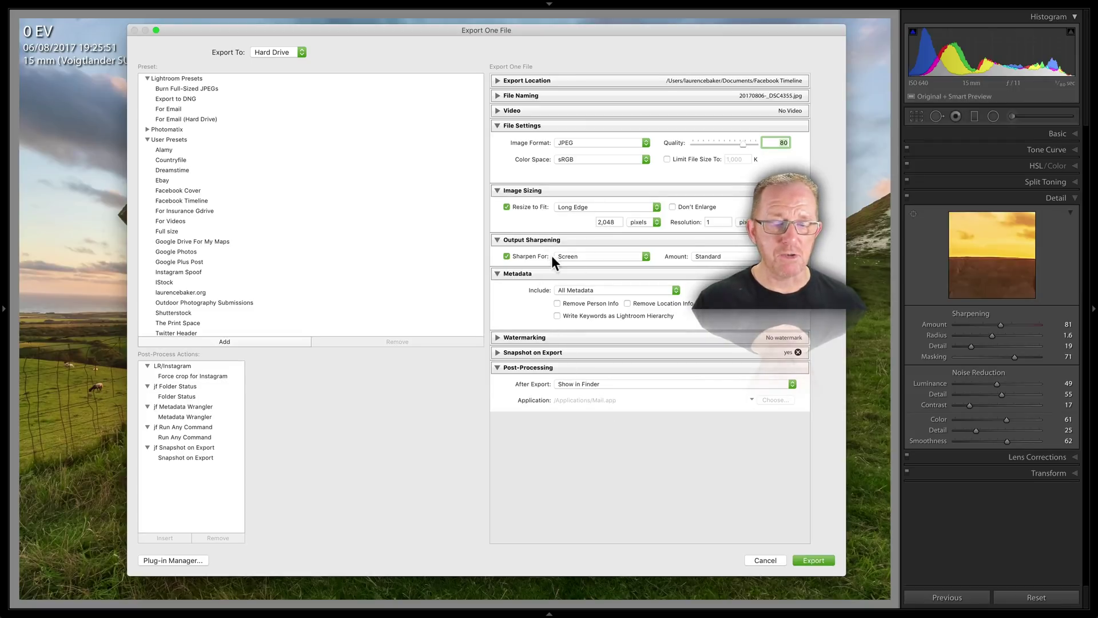
click(591, 256)
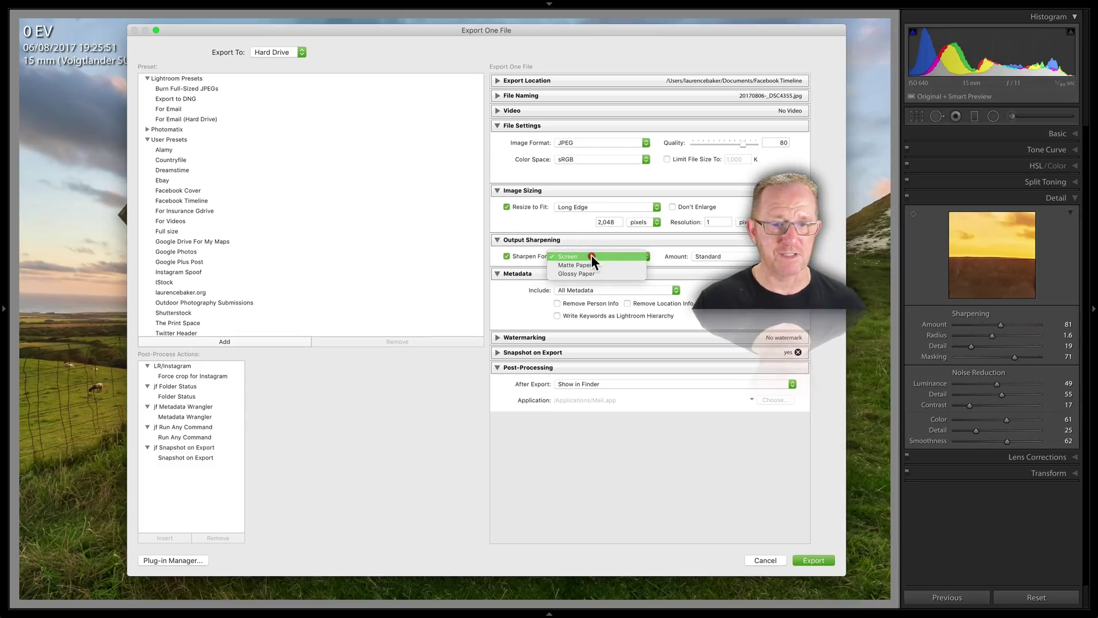
click(591, 255)
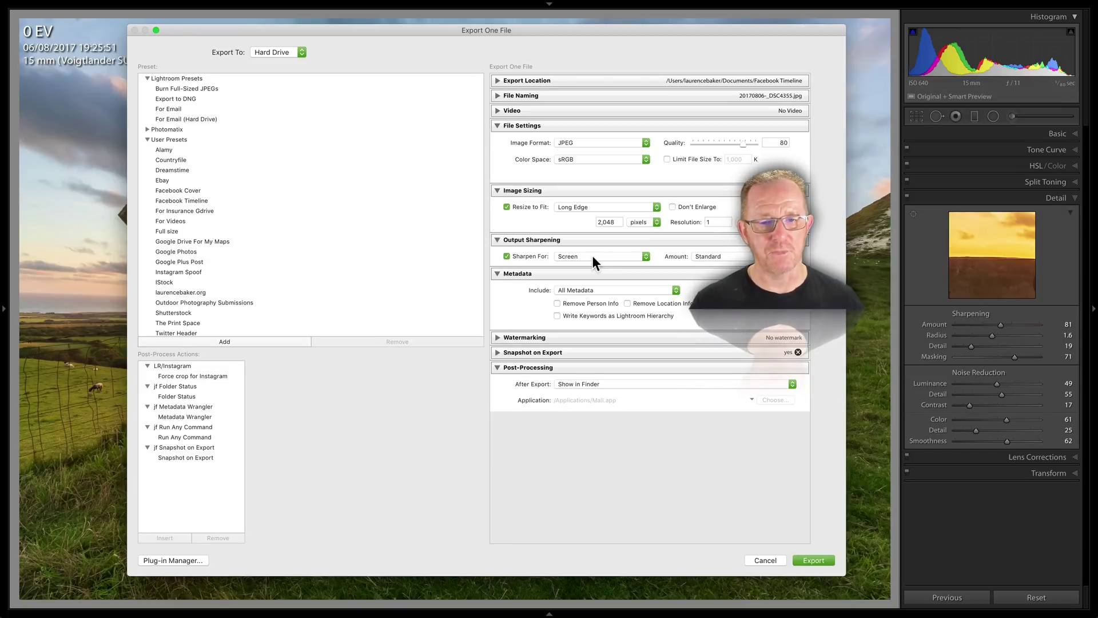
click(814, 560)
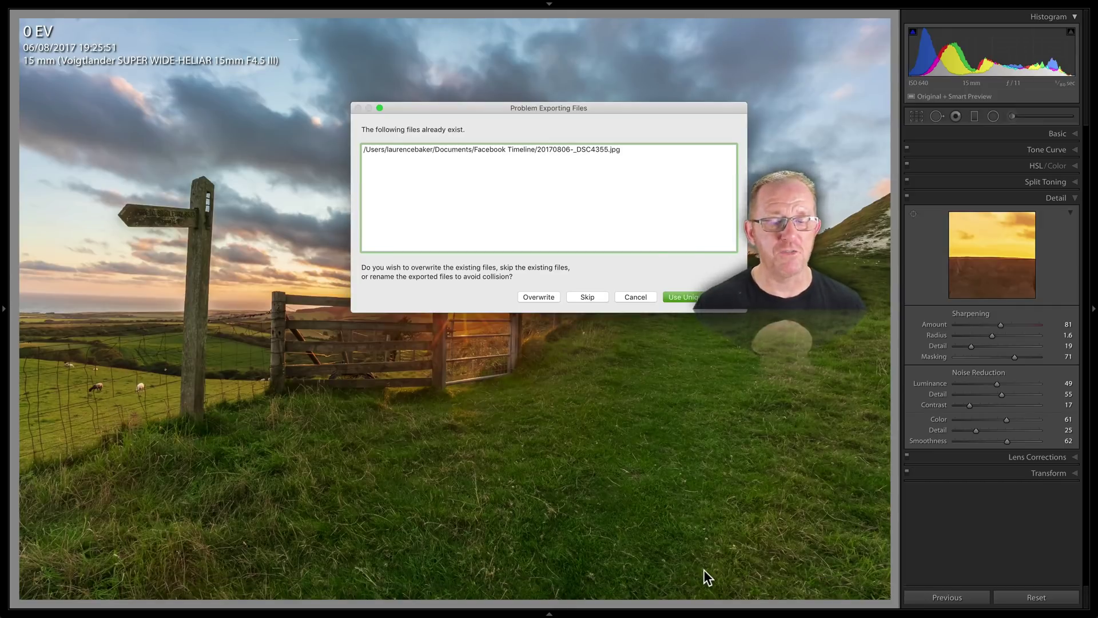
click(538, 296)
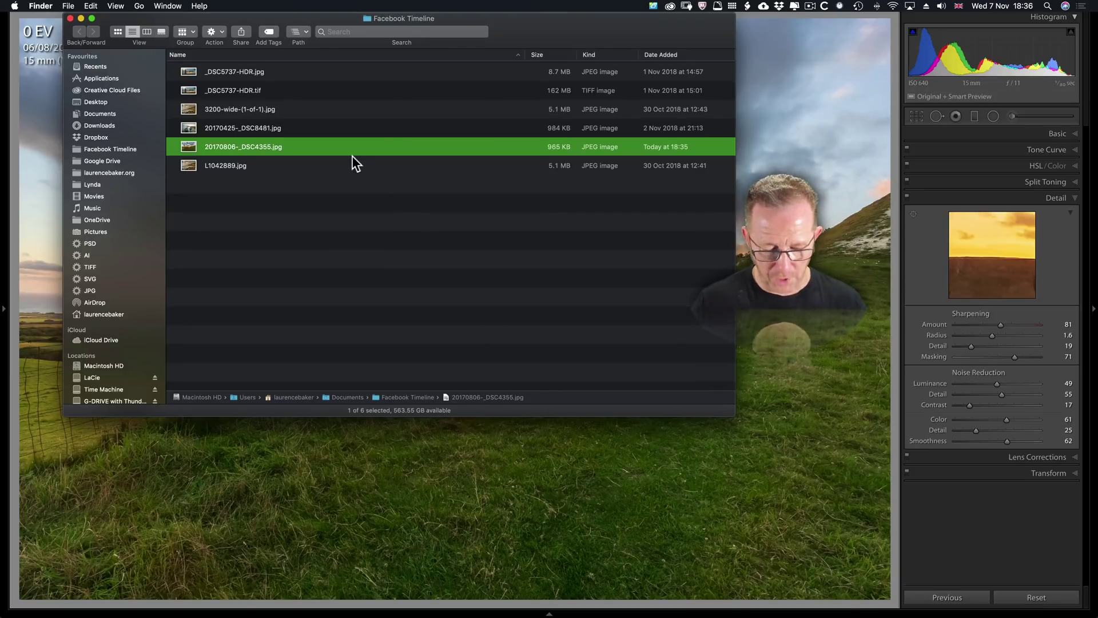
Open the exported 20170806-_DSC4355.jpg in Preview and hide the thumbnail sidebar
key(super+o)
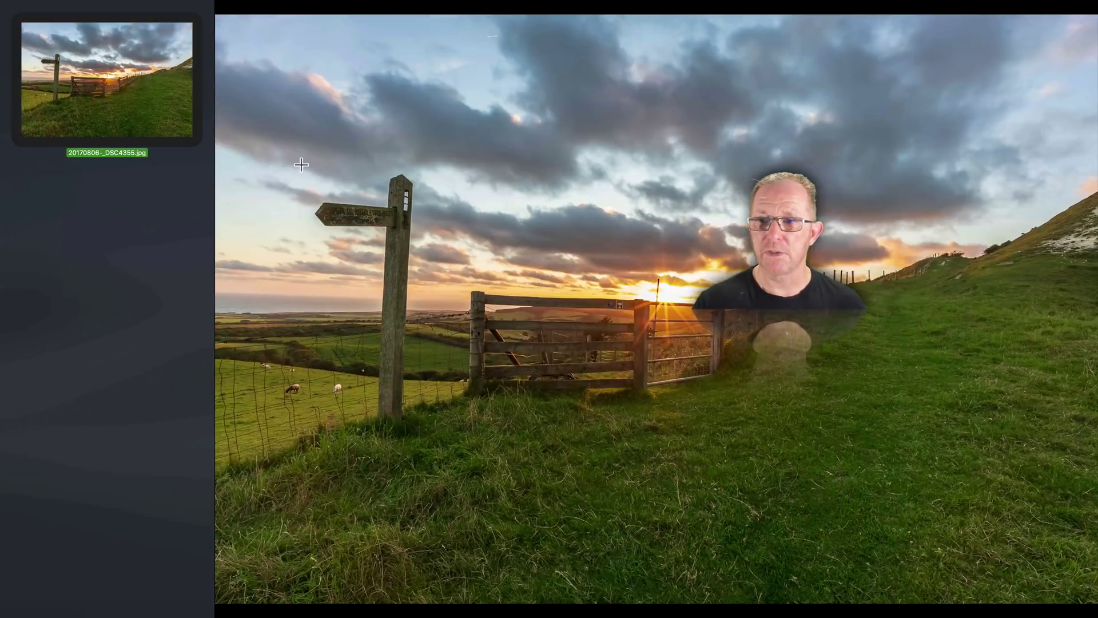
mouse_move(29, 3)
click(18, 31)
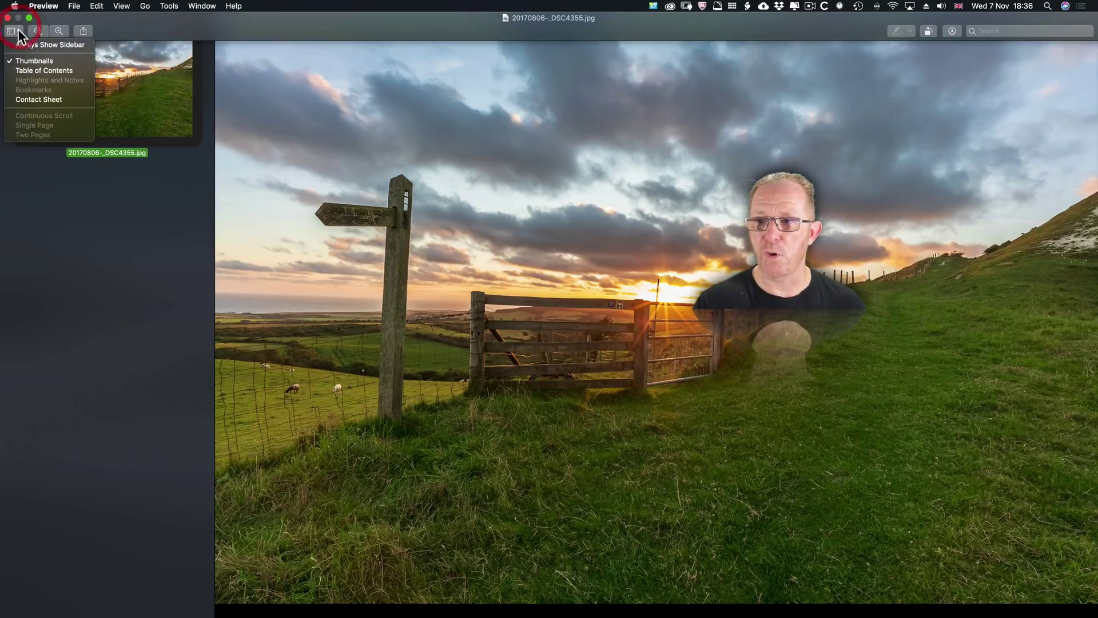
click(16, 31)
click(16, 31)
click(35, 45)
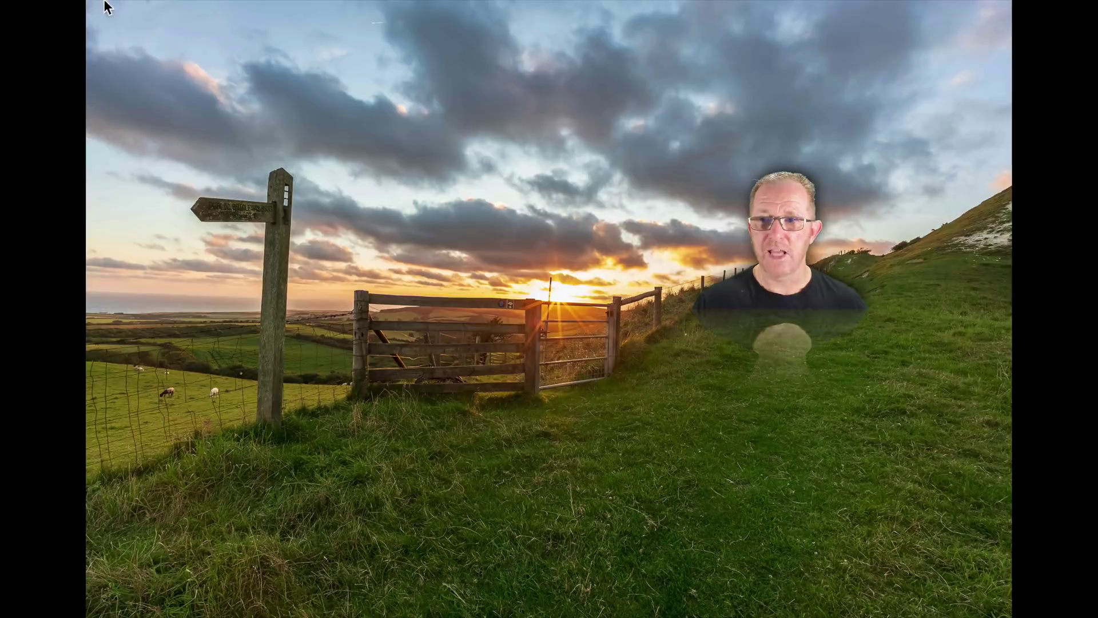
View the exported JPEG at actual size and check the current resolution of the display
click(120, 5)
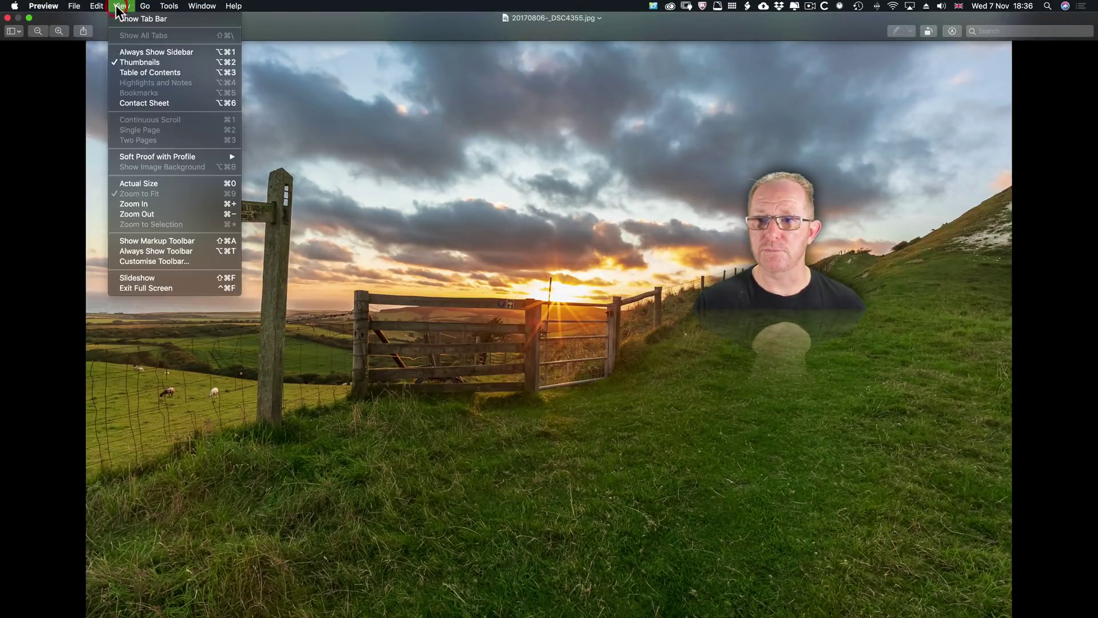
click(129, 182)
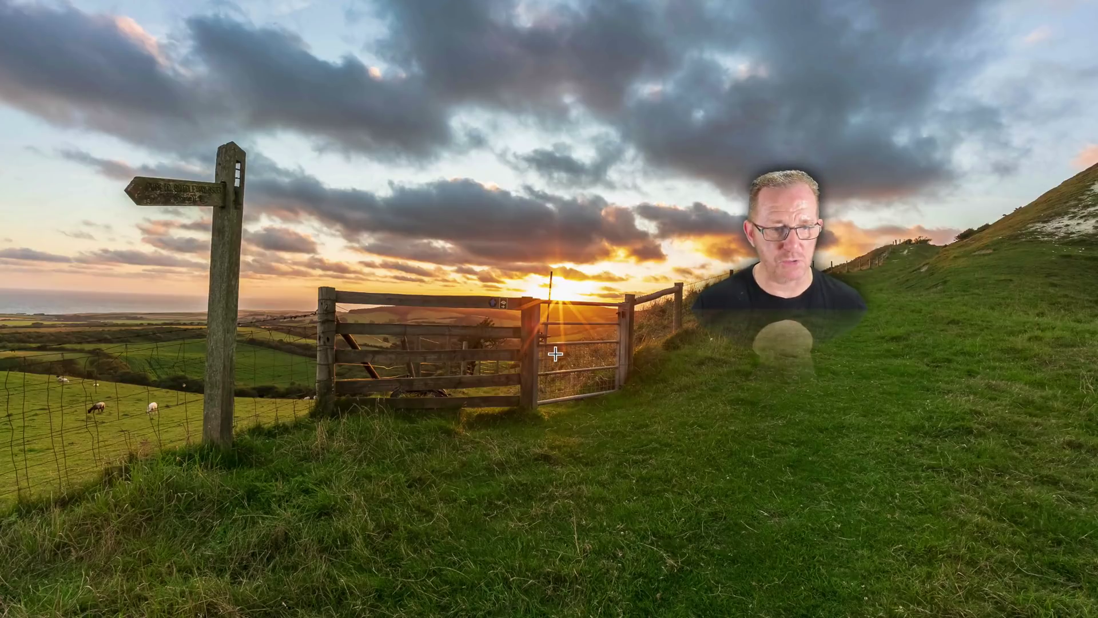
mouse_move(816, 3)
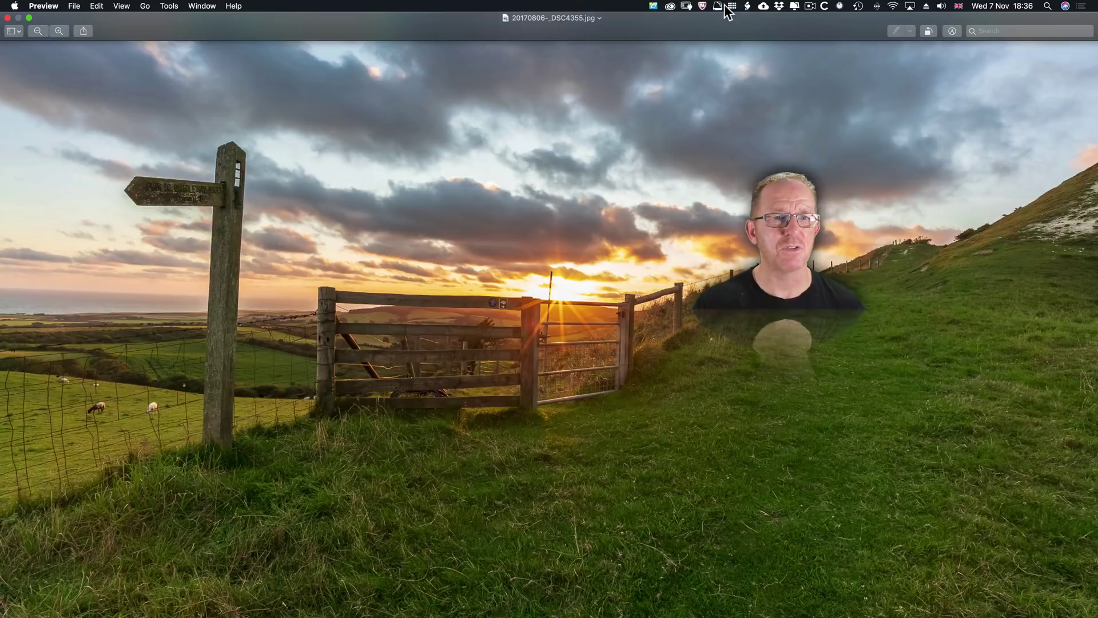
click(731, 5)
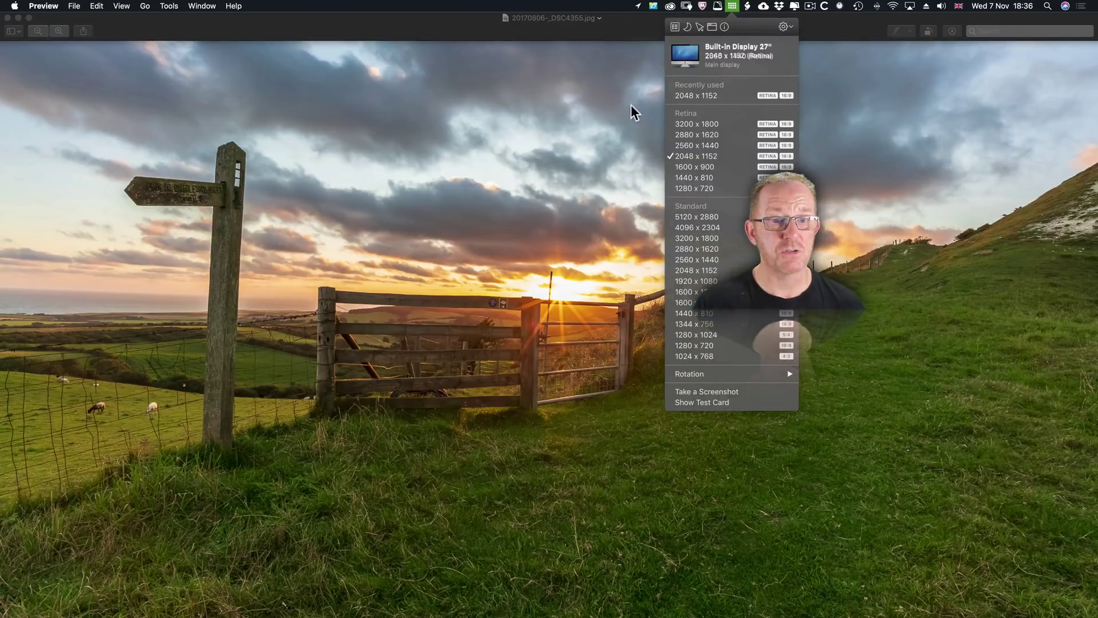
click(630, 104)
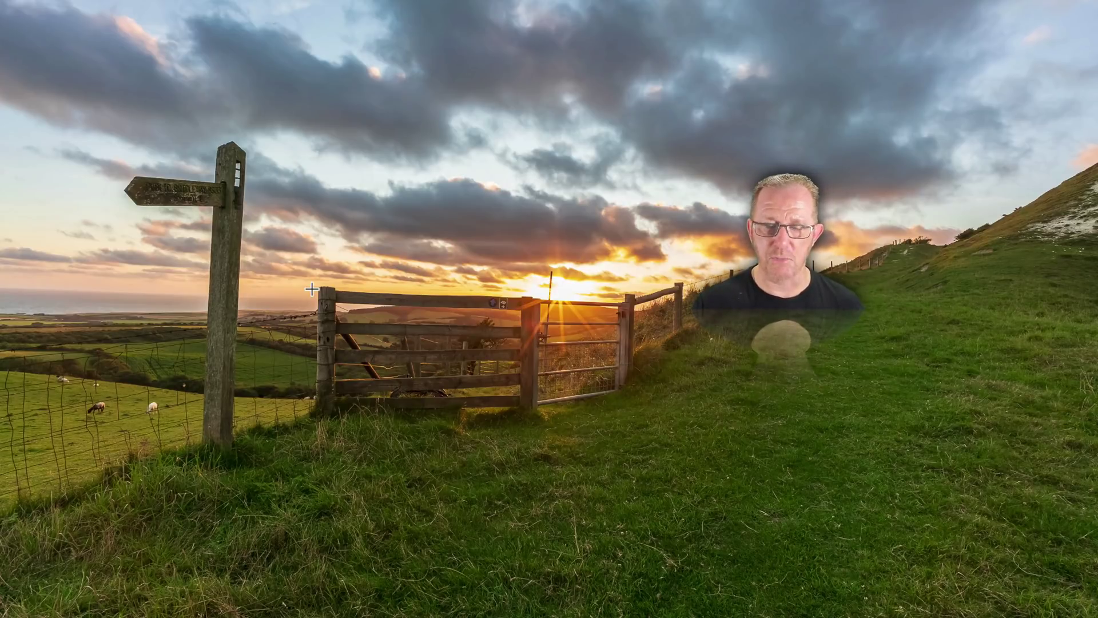
Switch to Lightroom Classic, hide the Develop adjustment controls, and compare its photo repeatedly with the exported JPEG in Preview
key(super+Tab)
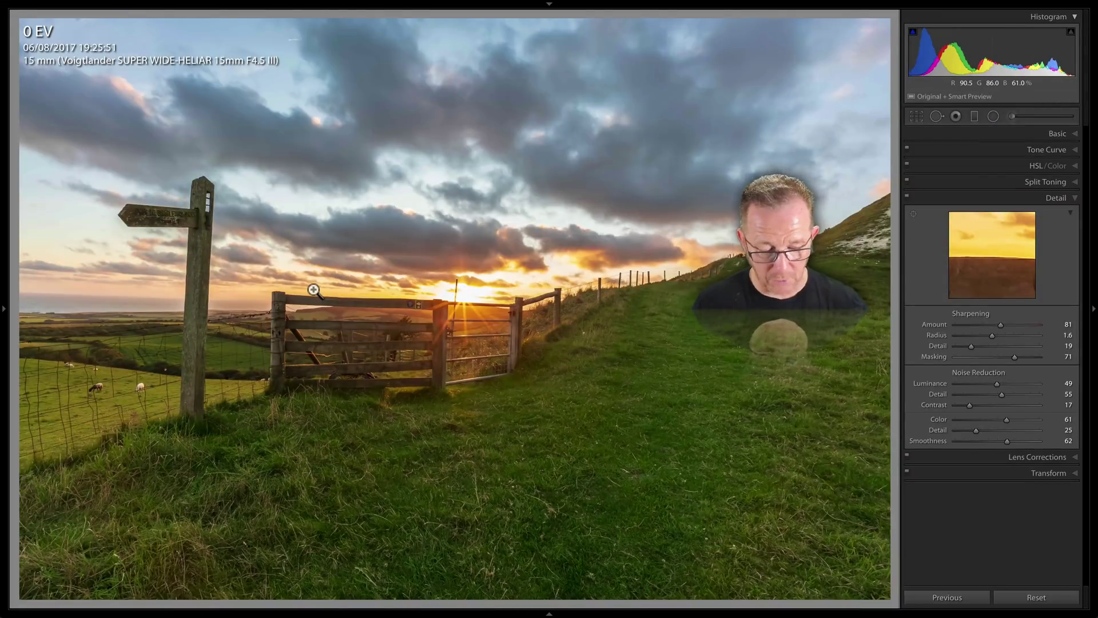
key(F8)
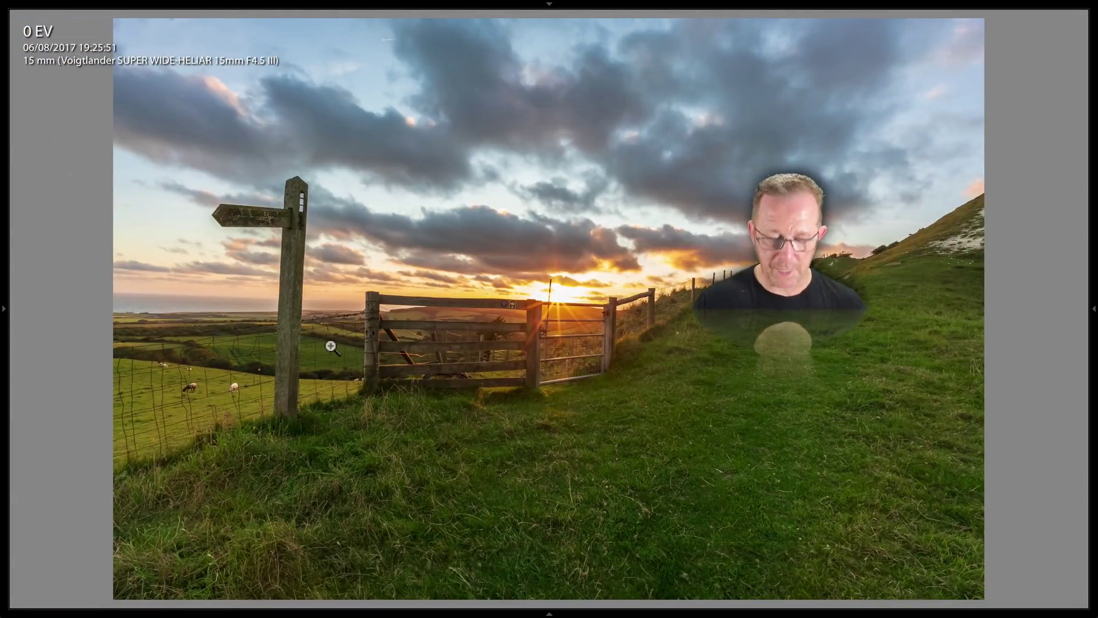
key(super+Tab)
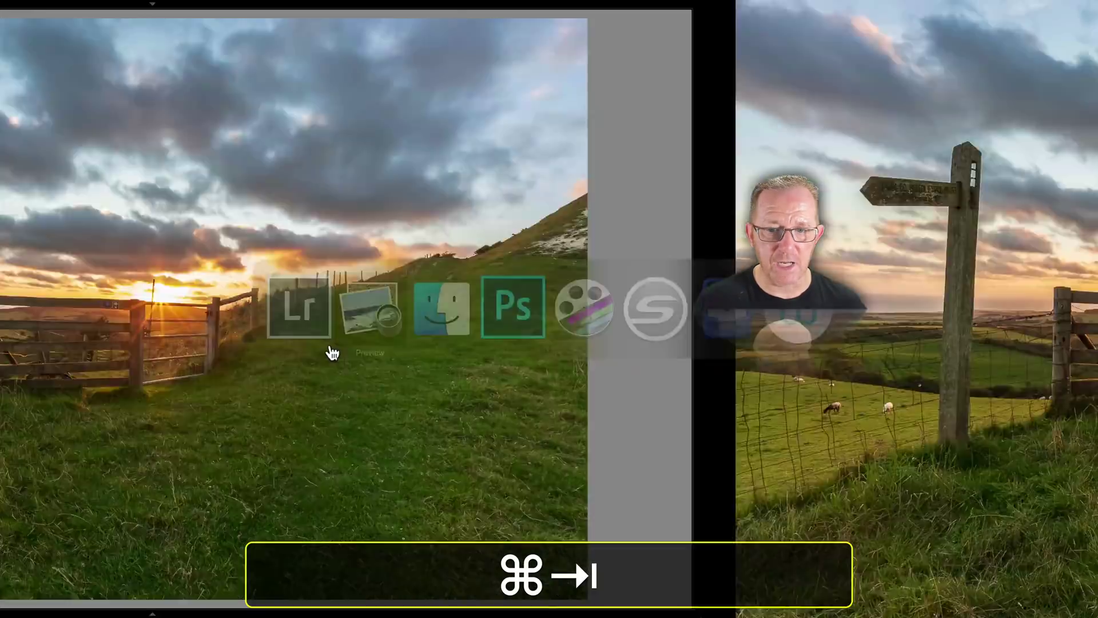
key(super+Tab)
key(super+Tab)
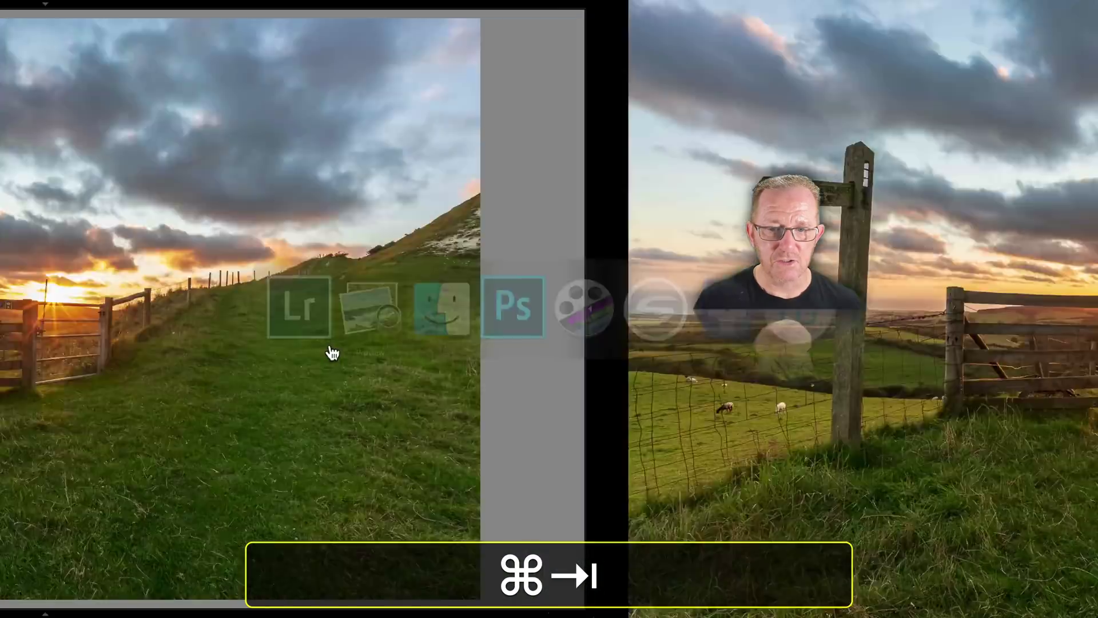
key(super+Tab)
key(super+Tab)
key(super+Tab)
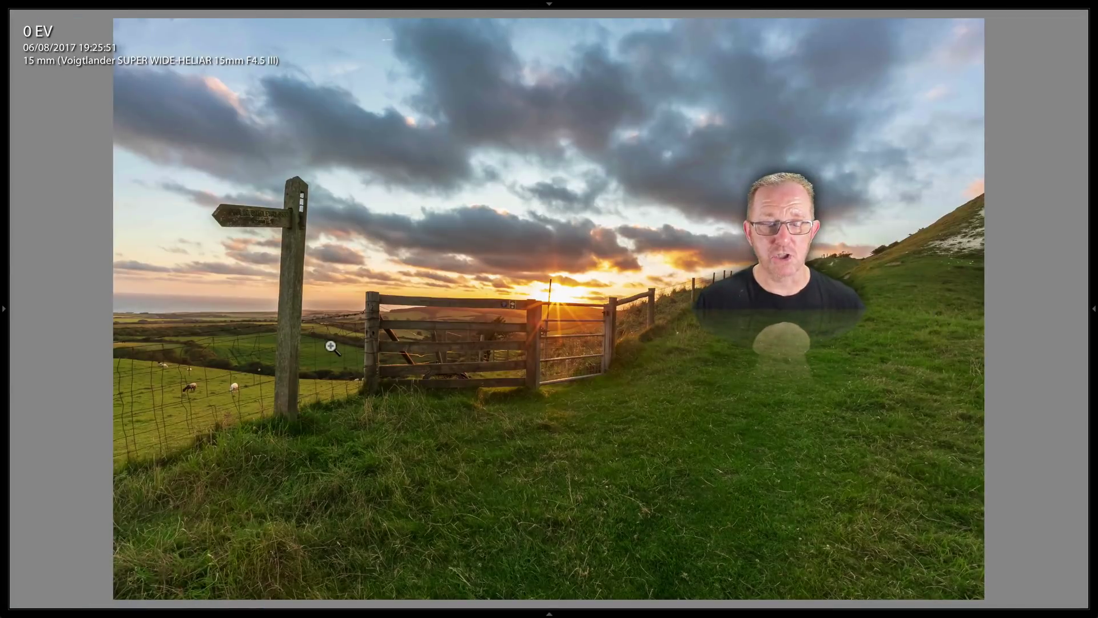